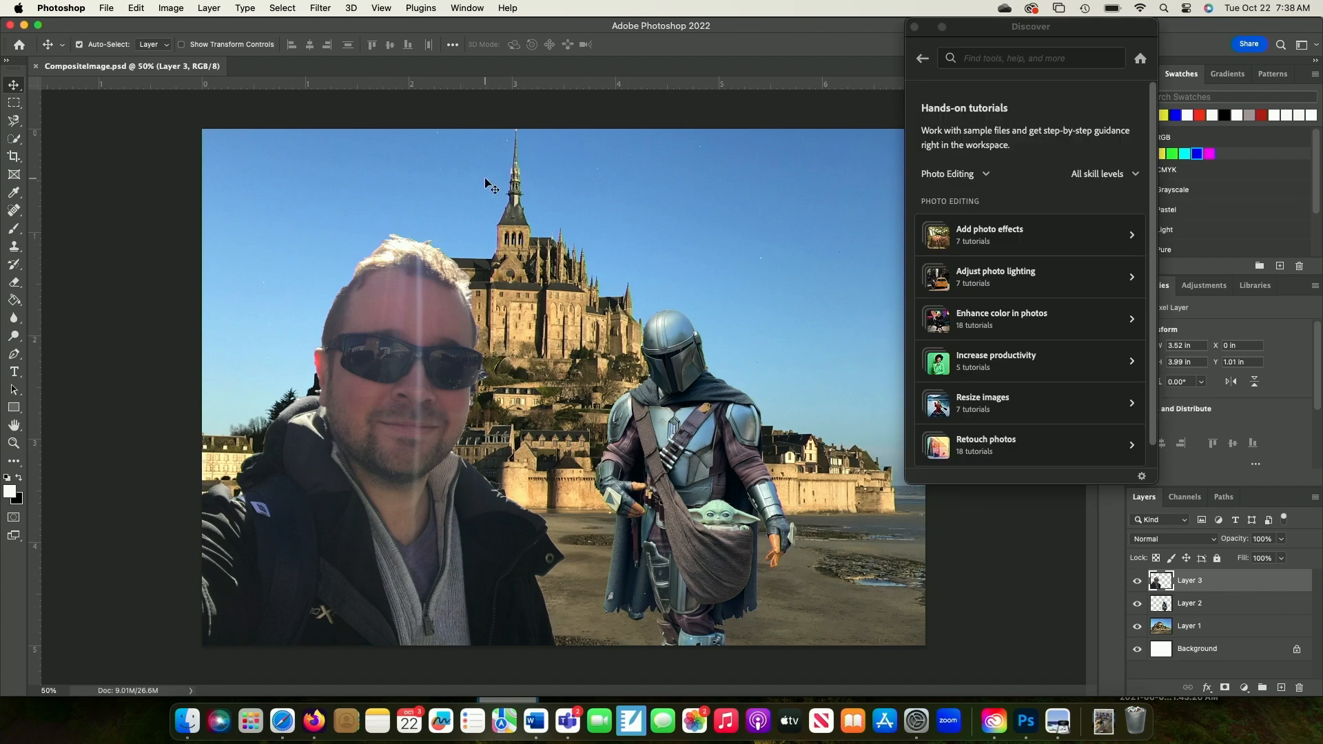
- Close the Discover window with the hands-on tutorials
click(915, 28)
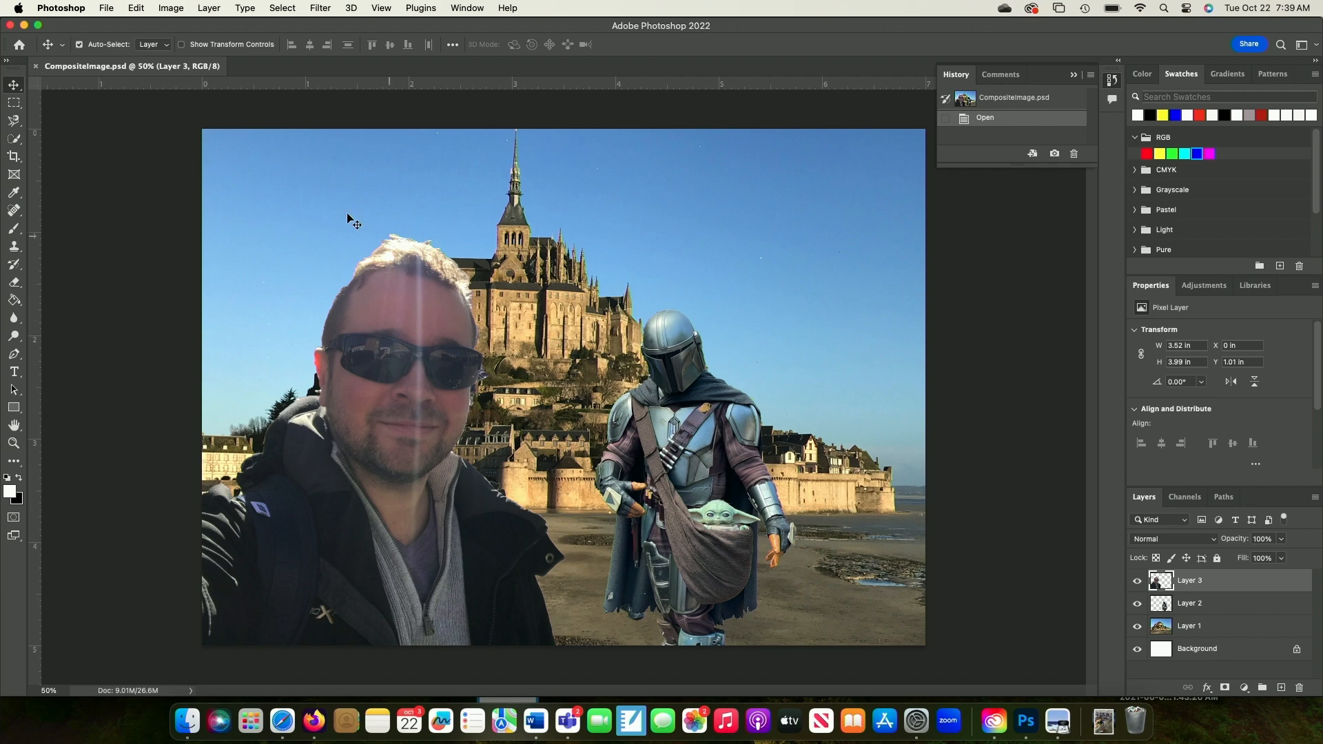
- Add a Black & White adjustment layer above Layer 3, keeping its default name and options
click(208, 8)
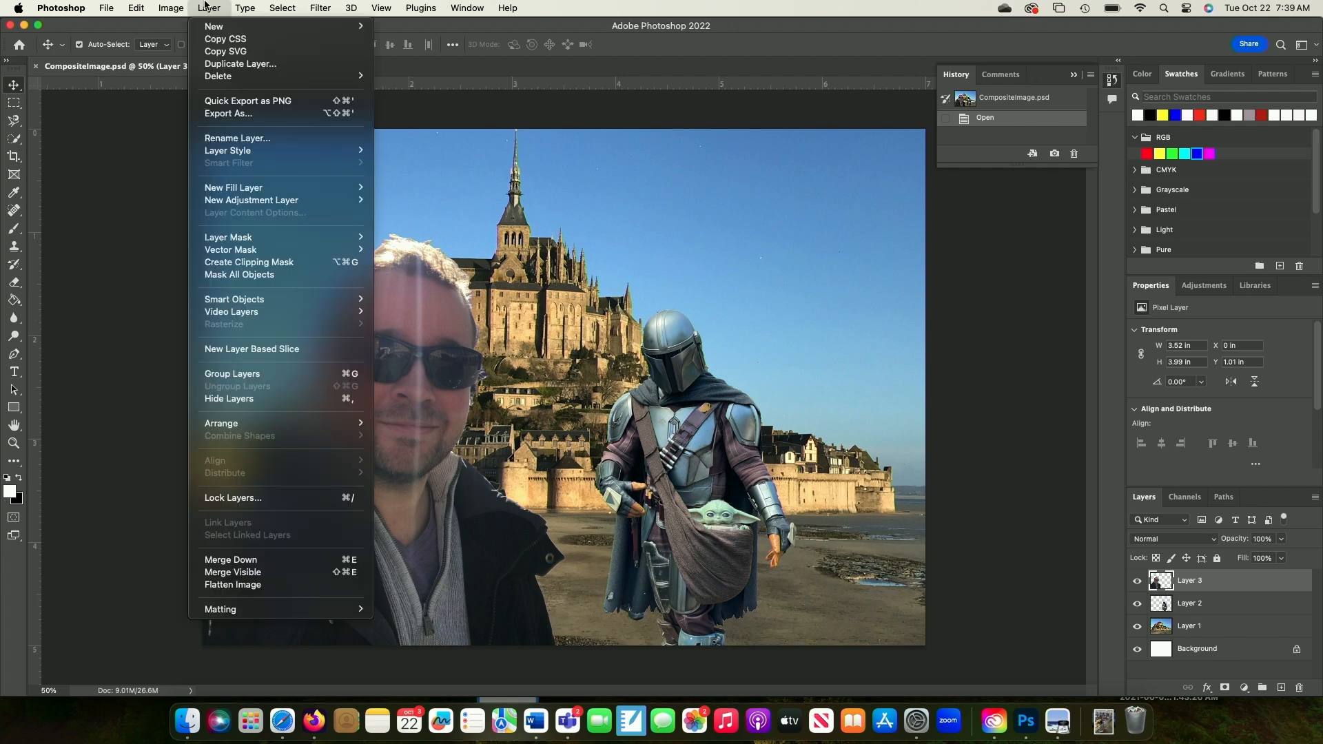
mouse_move(281, 206)
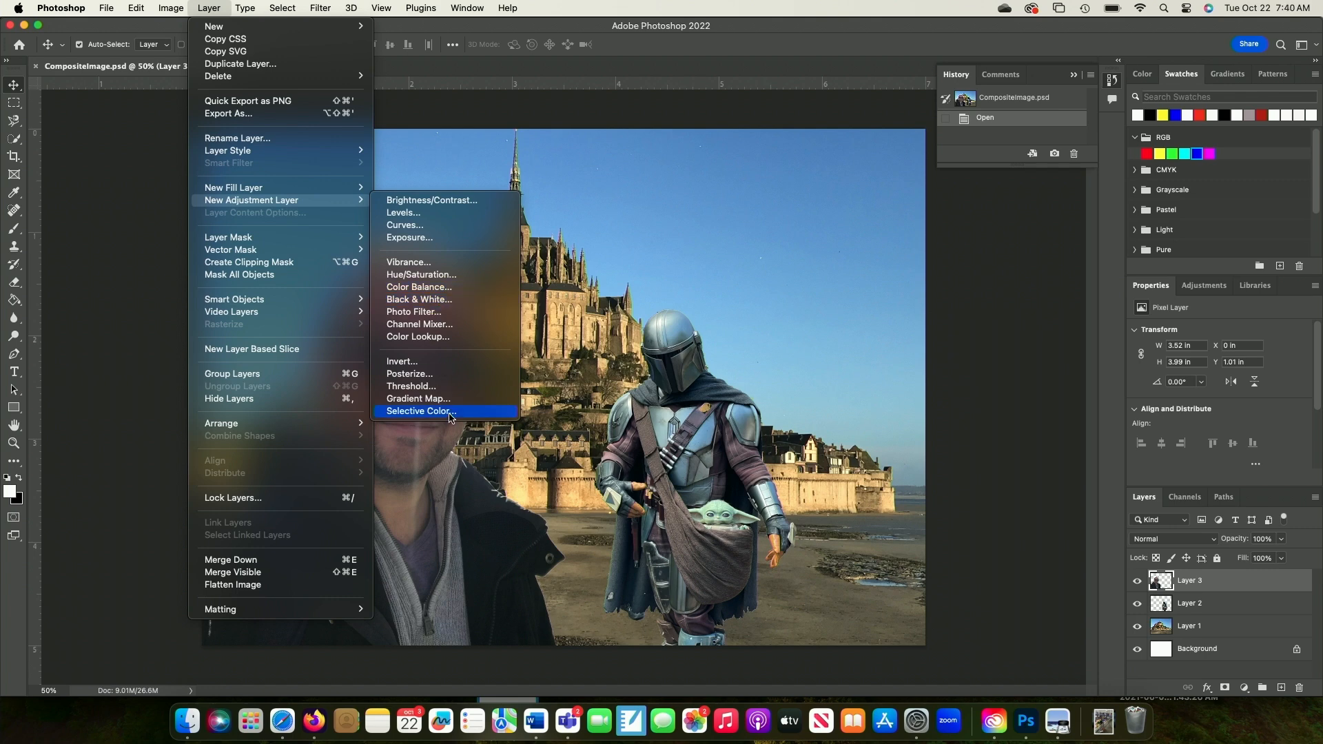
click(441, 305)
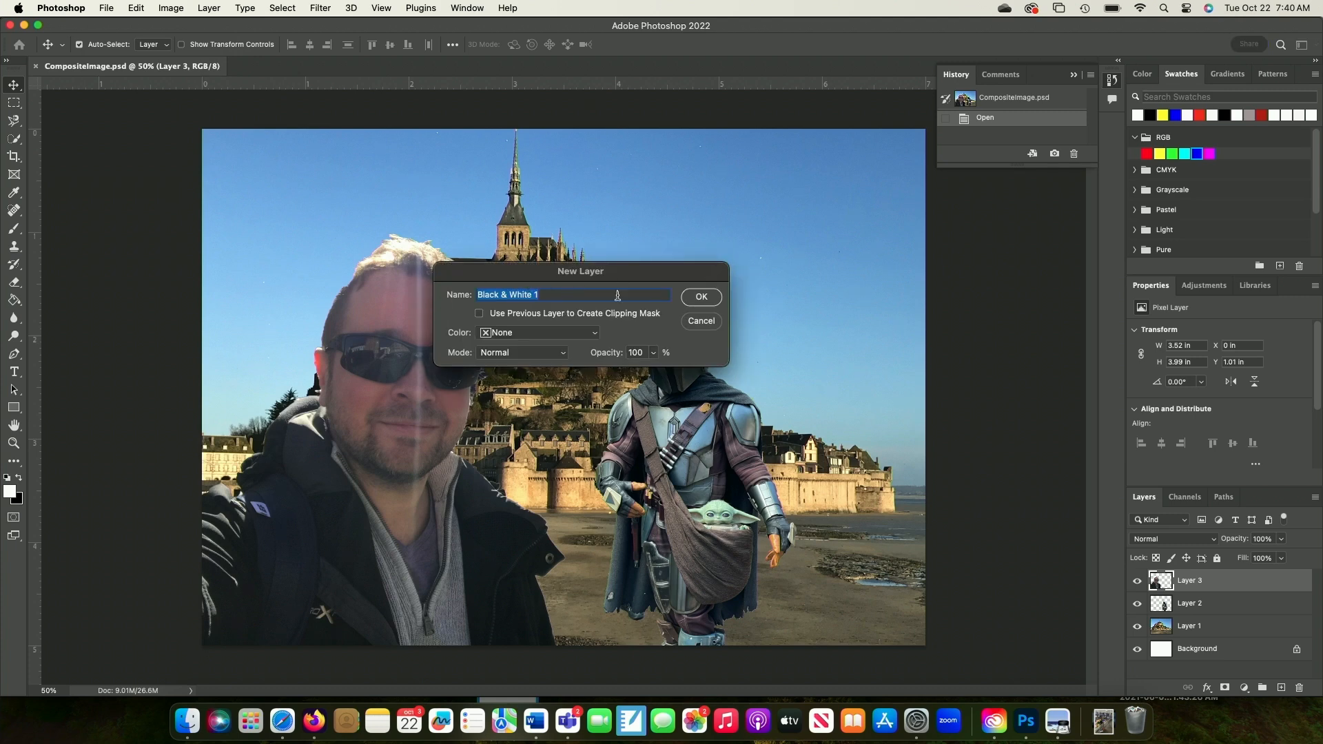
drag(629, 279, 624, 245)
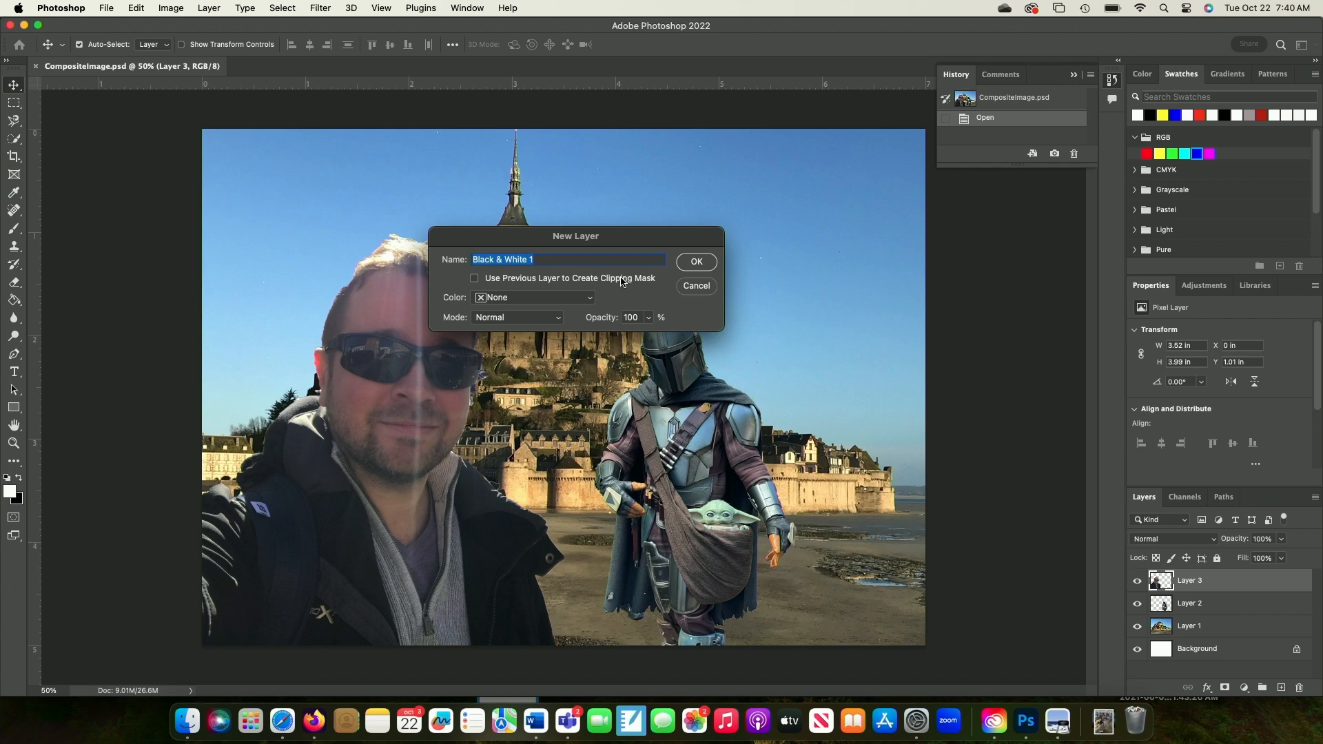
click(693, 268)
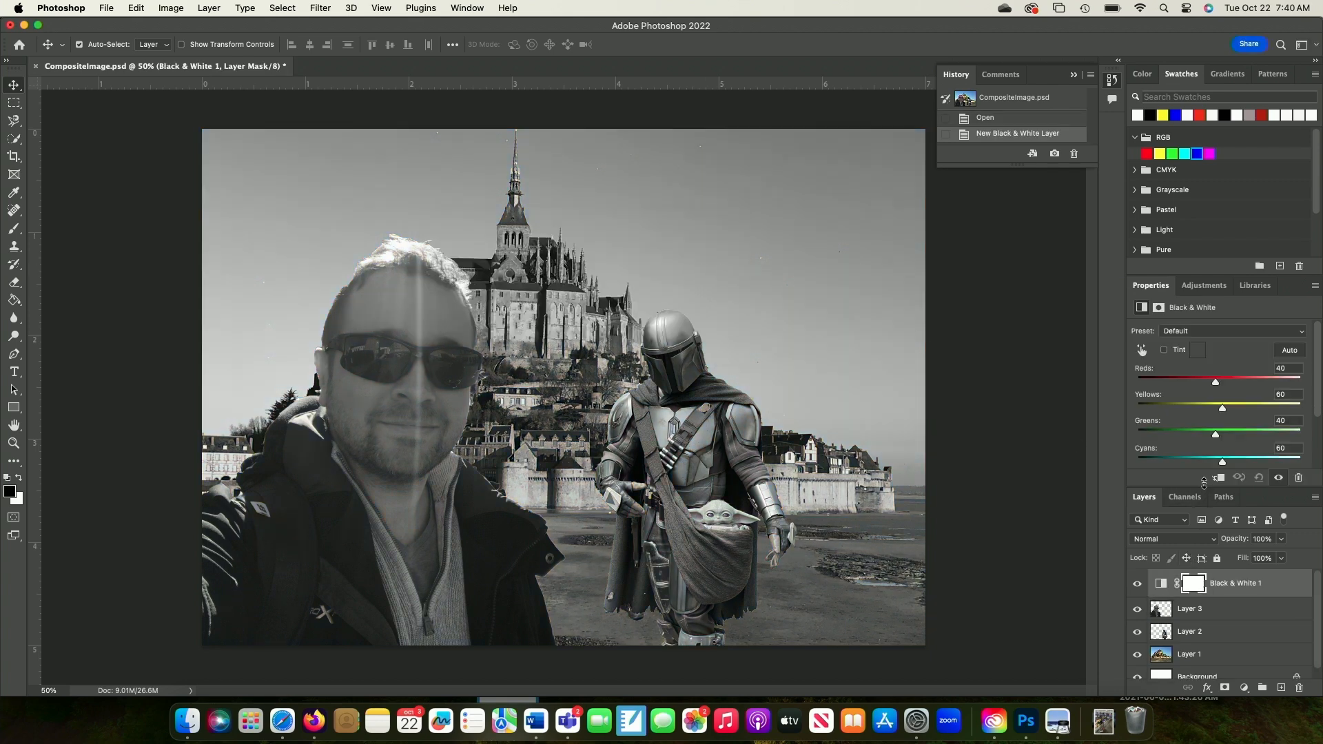
- Give the layer list more room and toggle the Black & White 1 layer's visibility off and on to compare the image
drag(1205, 487, 1204, 438)
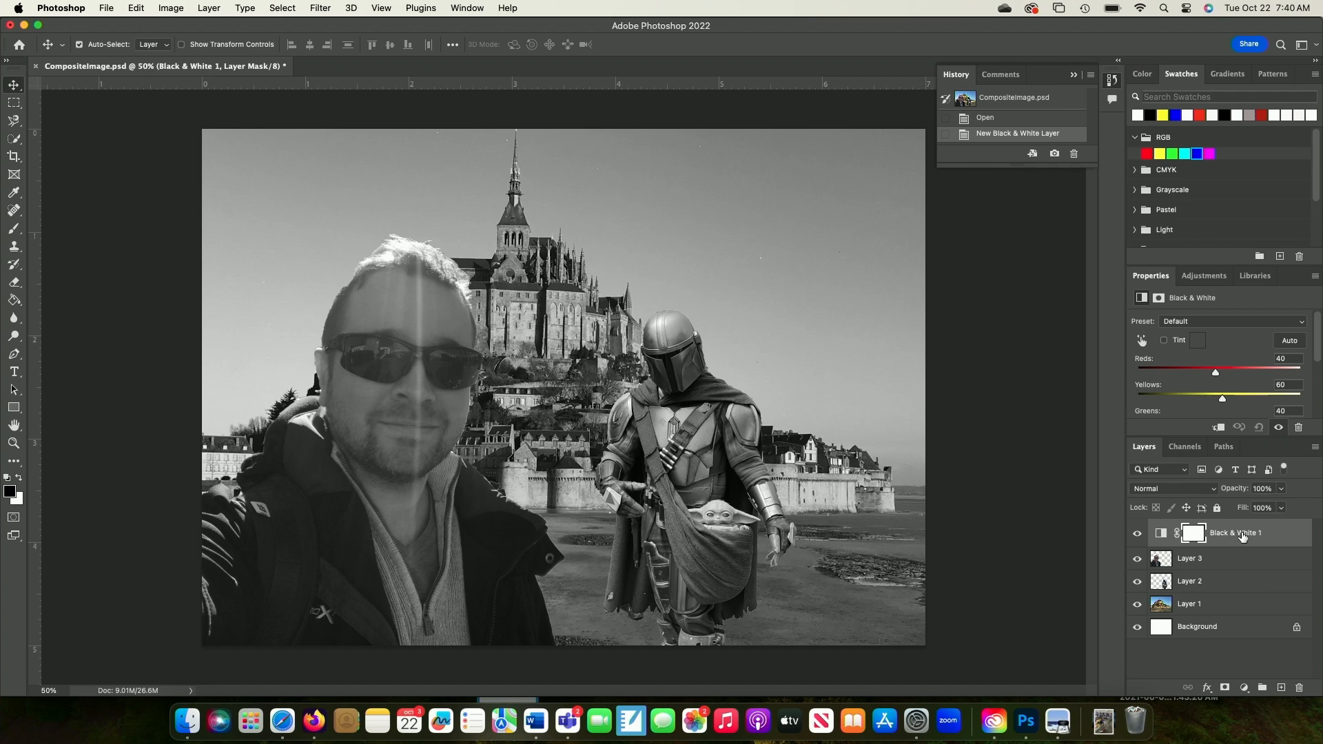
click(1137, 537)
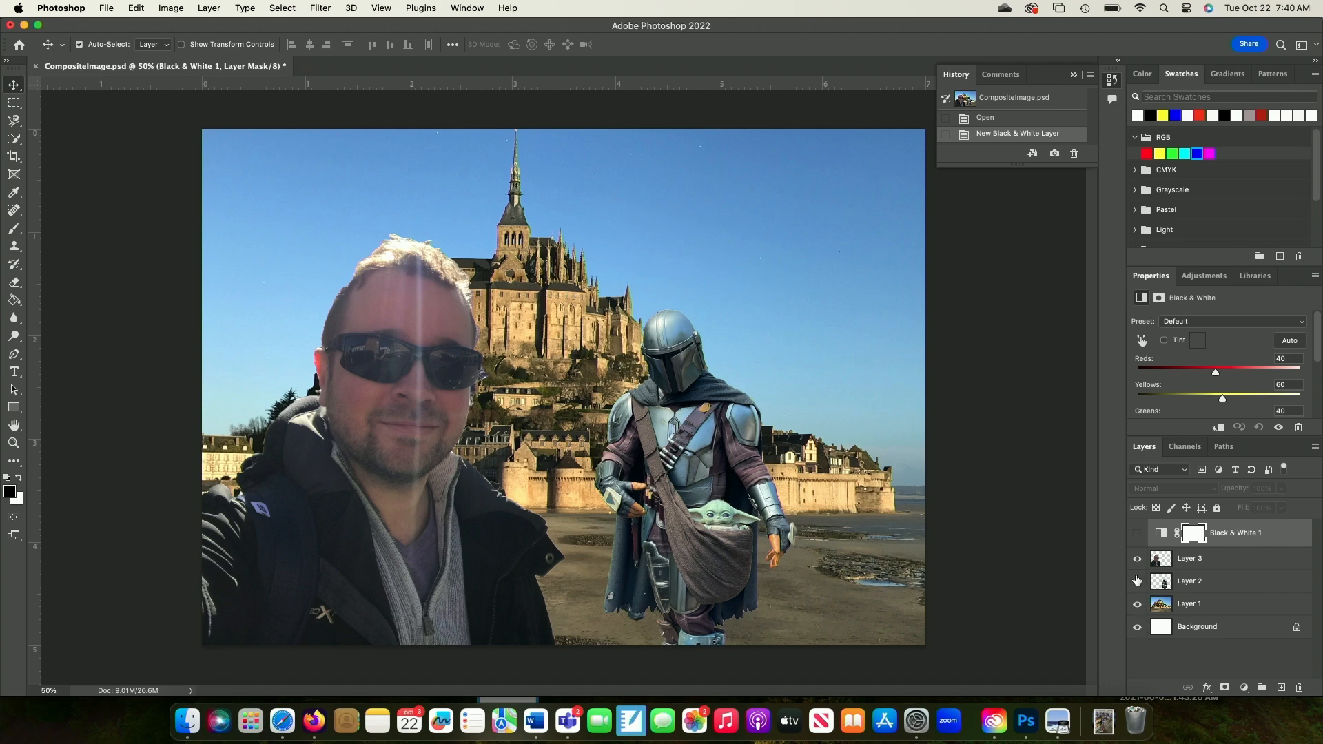
click(1137, 534)
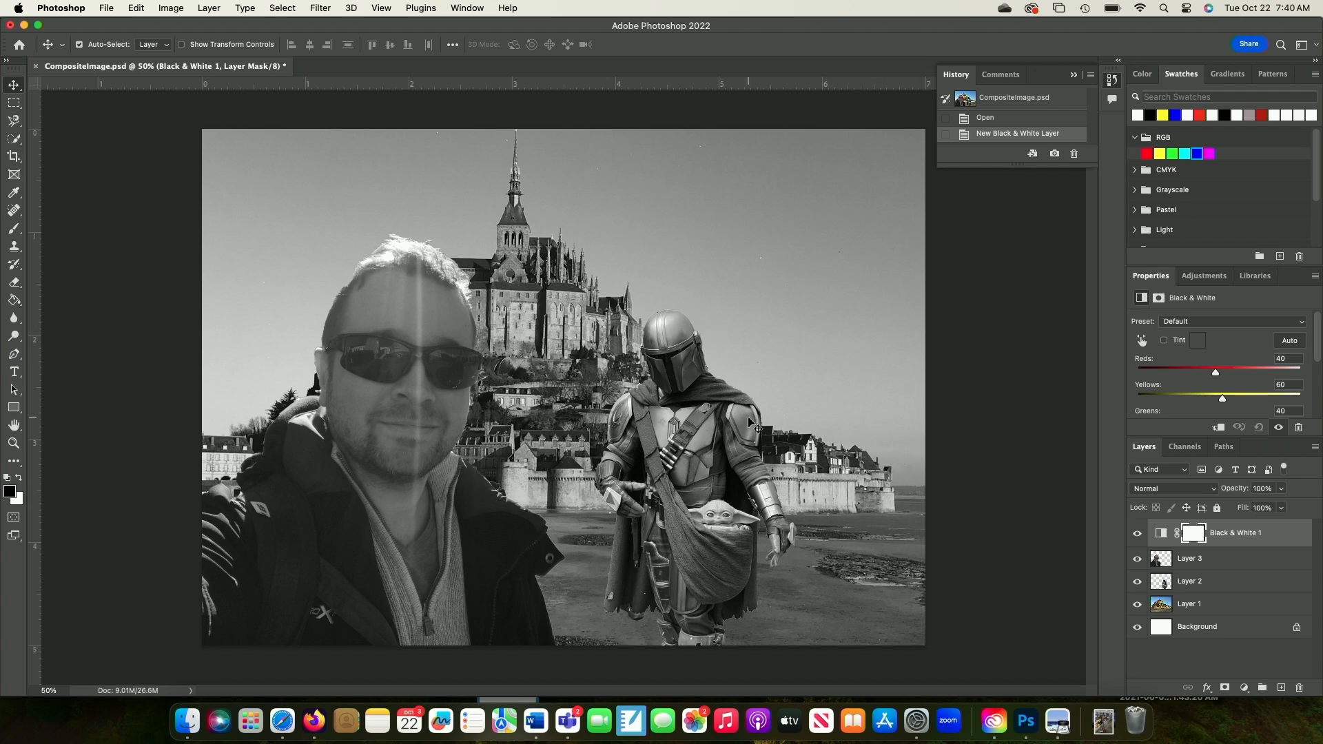
- Clip the Black & White 1 adjustment to Layer 3 with a clipping mask
click(1280, 540)
right_click(1280, 539)
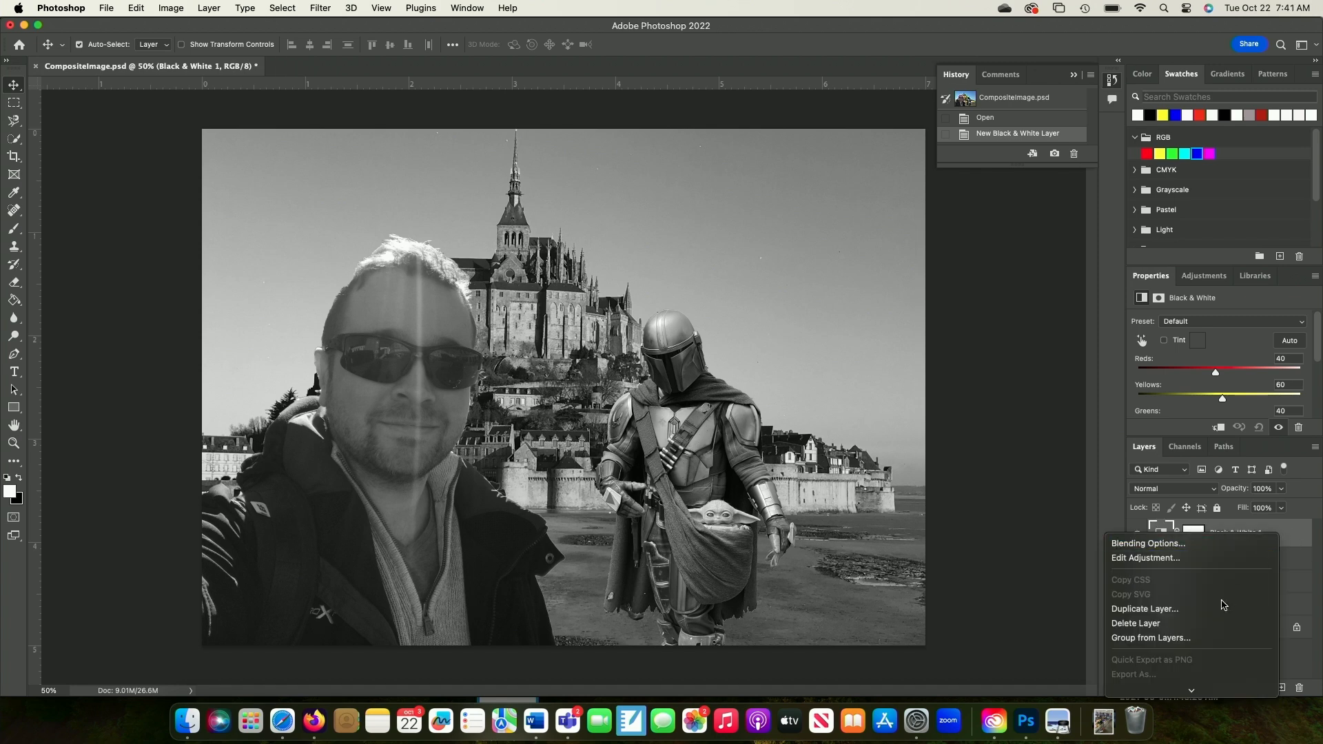
scroll(1219, 596, down, 3)
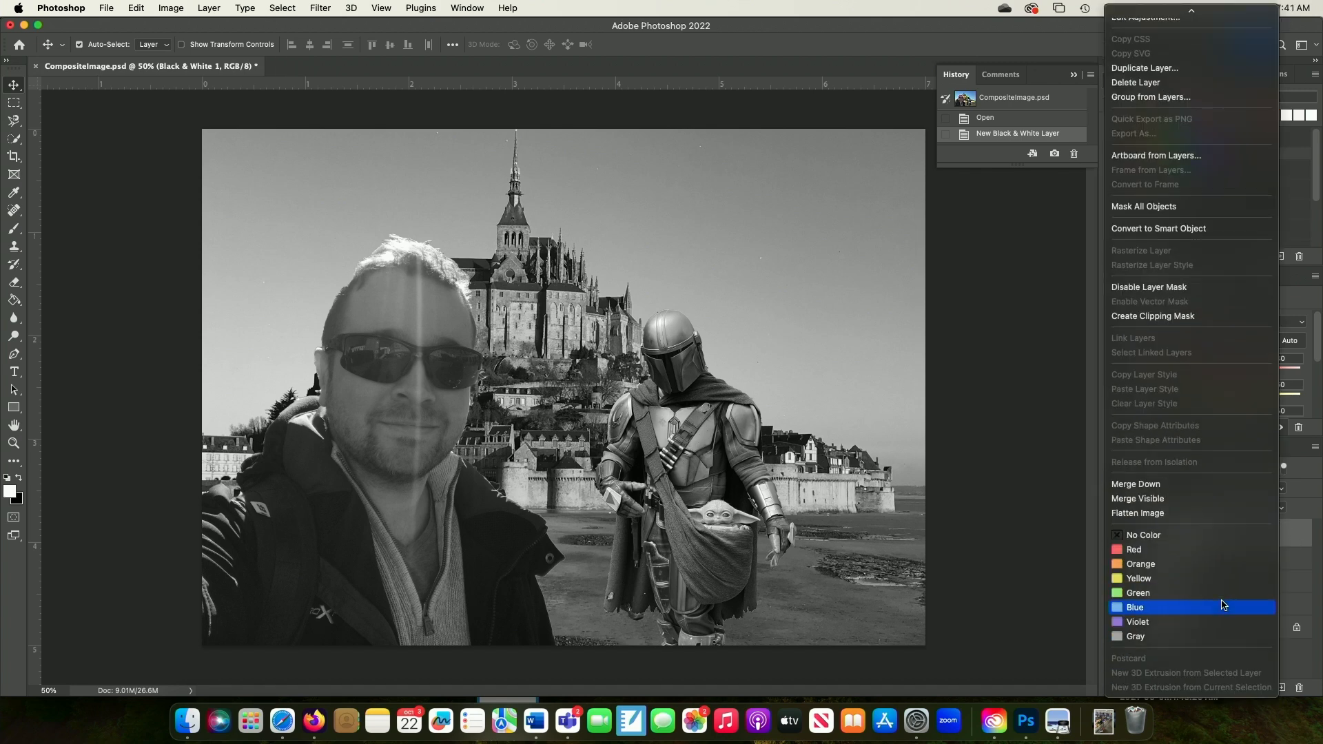
click(1170, 323)
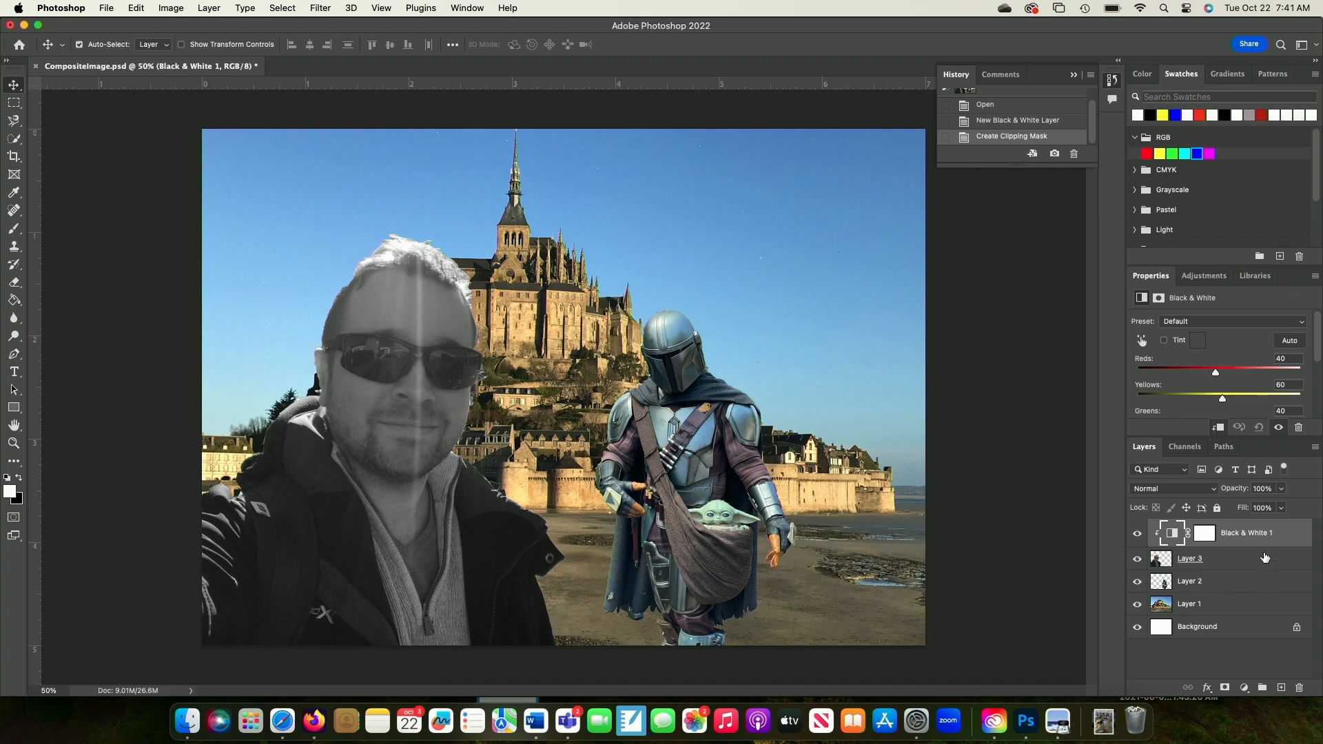
- Move the Black & White 1 adjustment below Layer 3 and clip it to Layer 2
drag(1284, 534, 1279, 575)
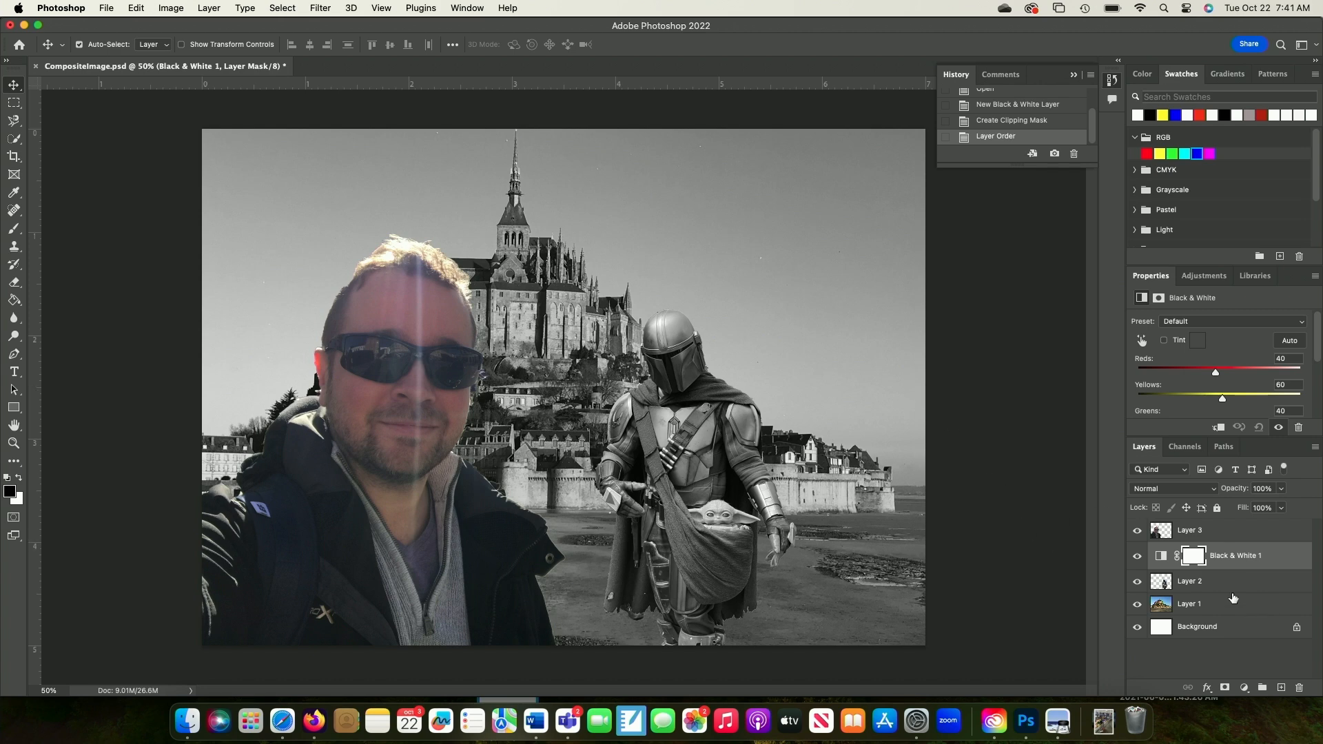
right_click(1285, 559)
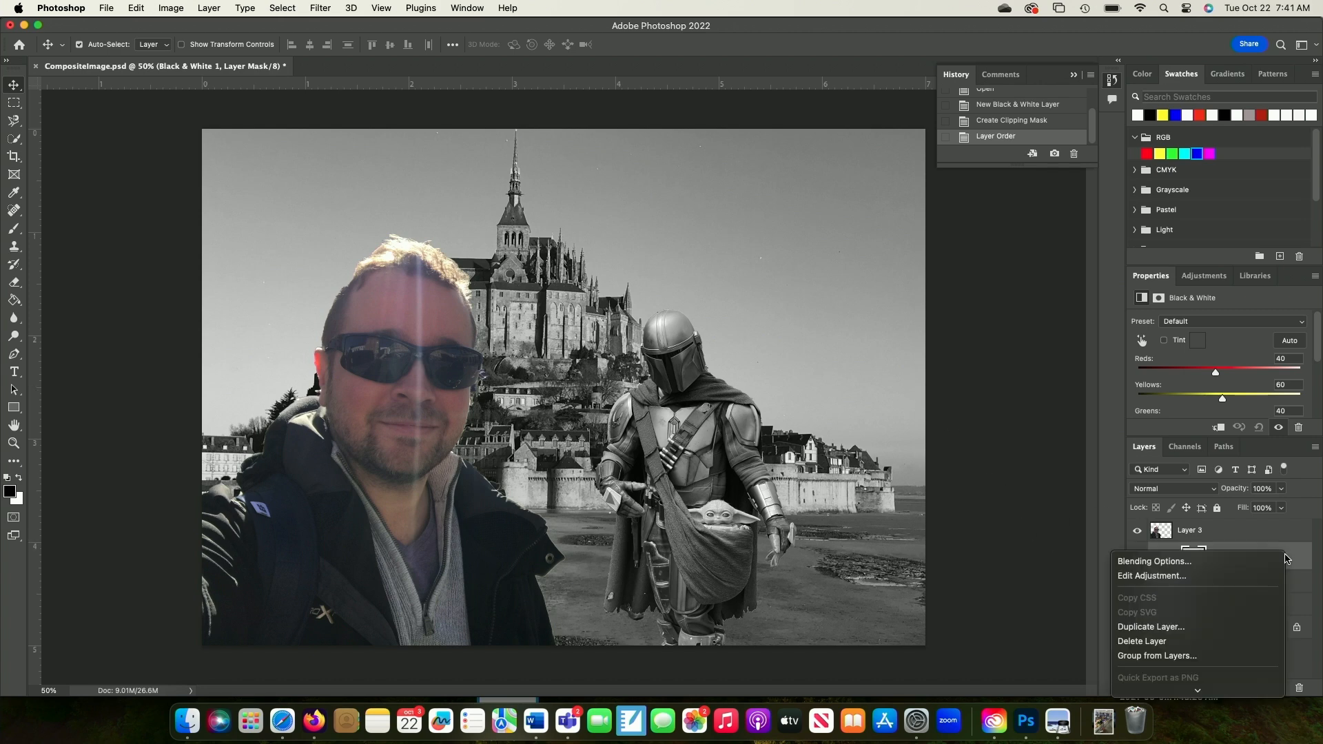
scroll(1247, 613, down, 5)
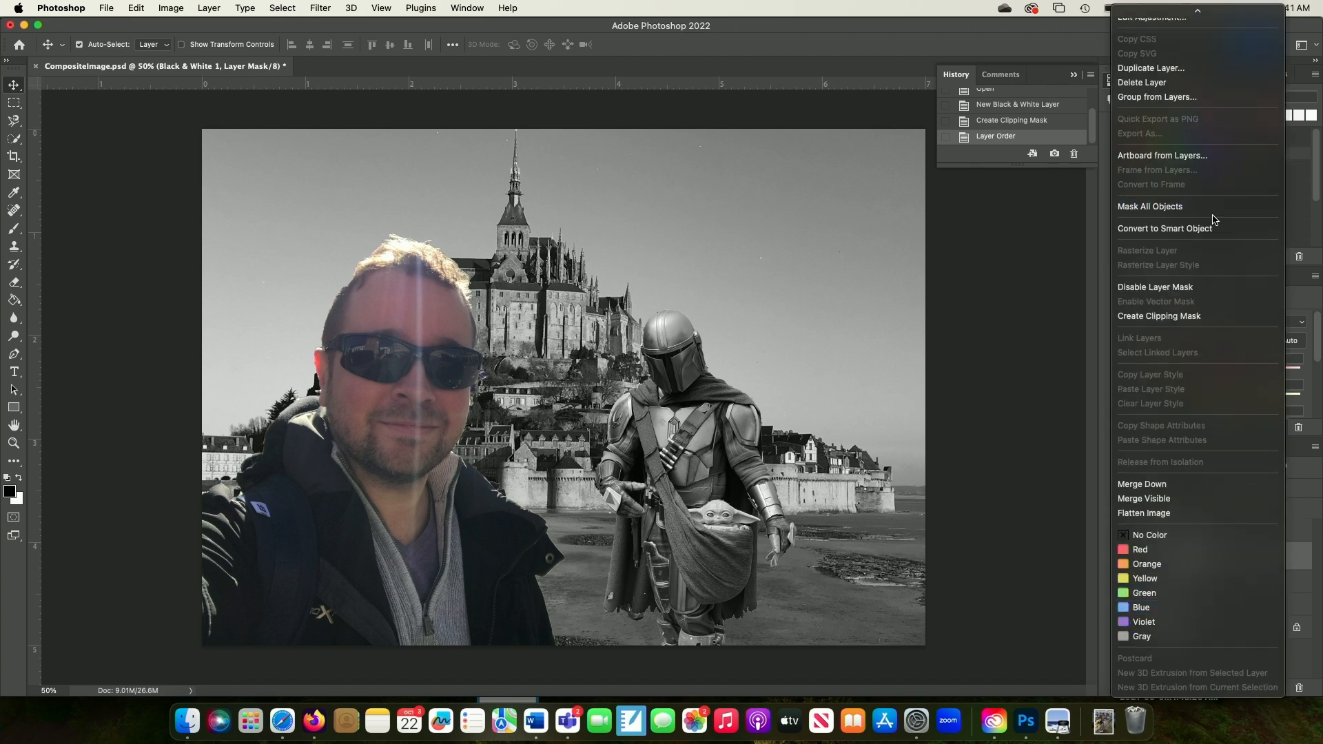
click(1200, 316)
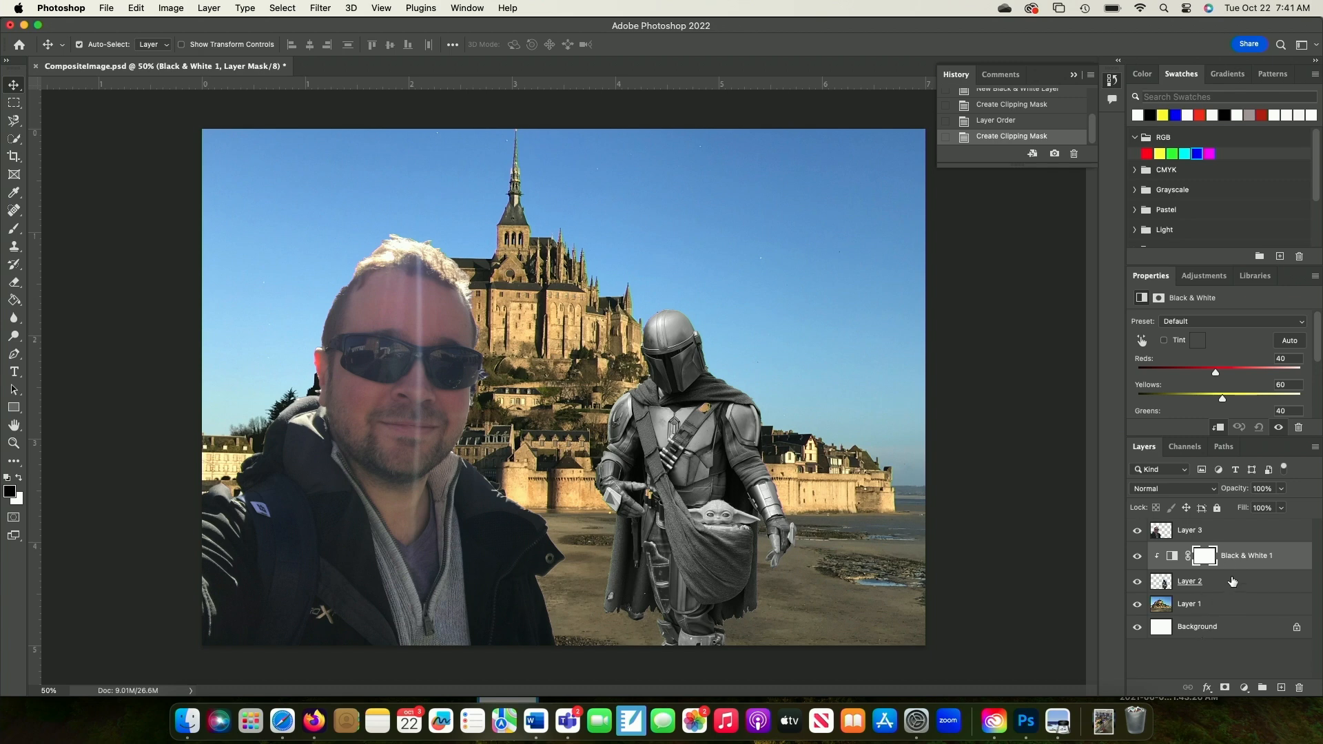
- Move the Black & White 1 adjustment between Layer 2 and Layer 1
drag(1259, 561, 1263, 595)
right_click(1284, 580)
key(Escape)
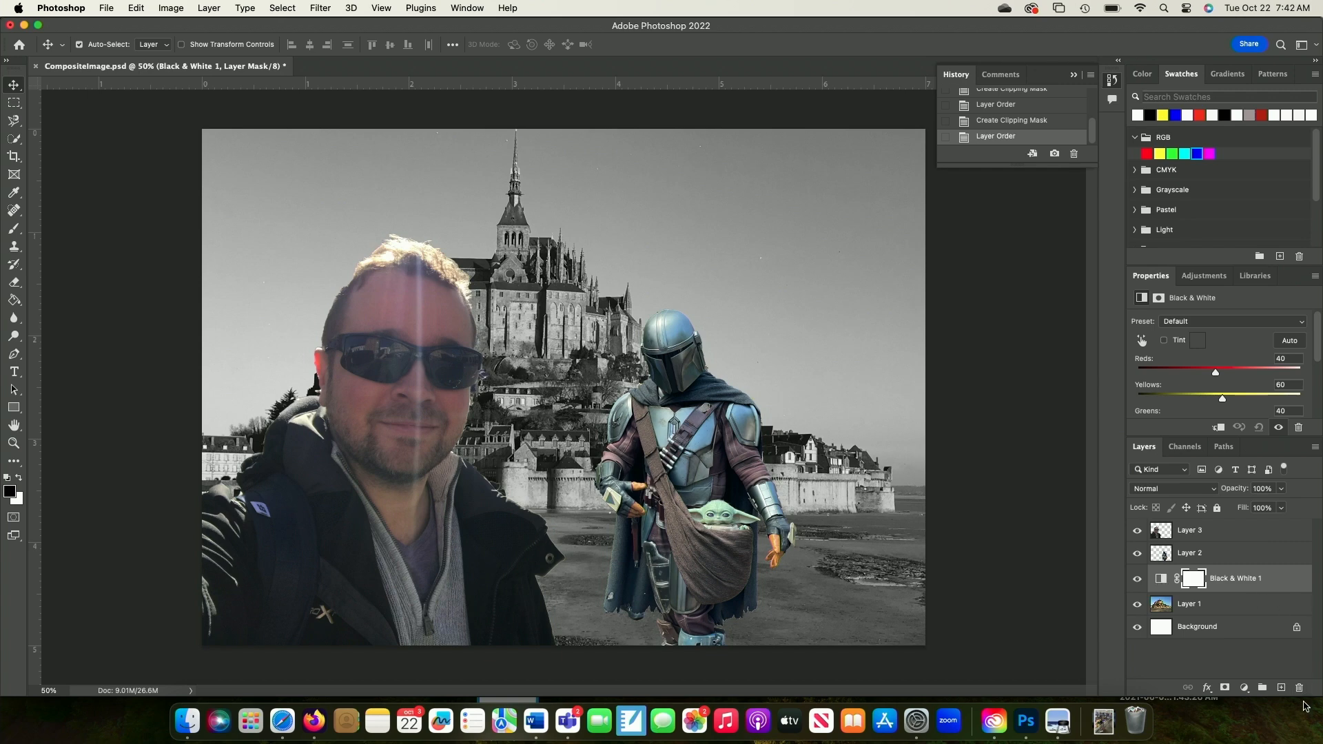
- Delete the Black & White 1 adjustment layer
click(1287, 585)
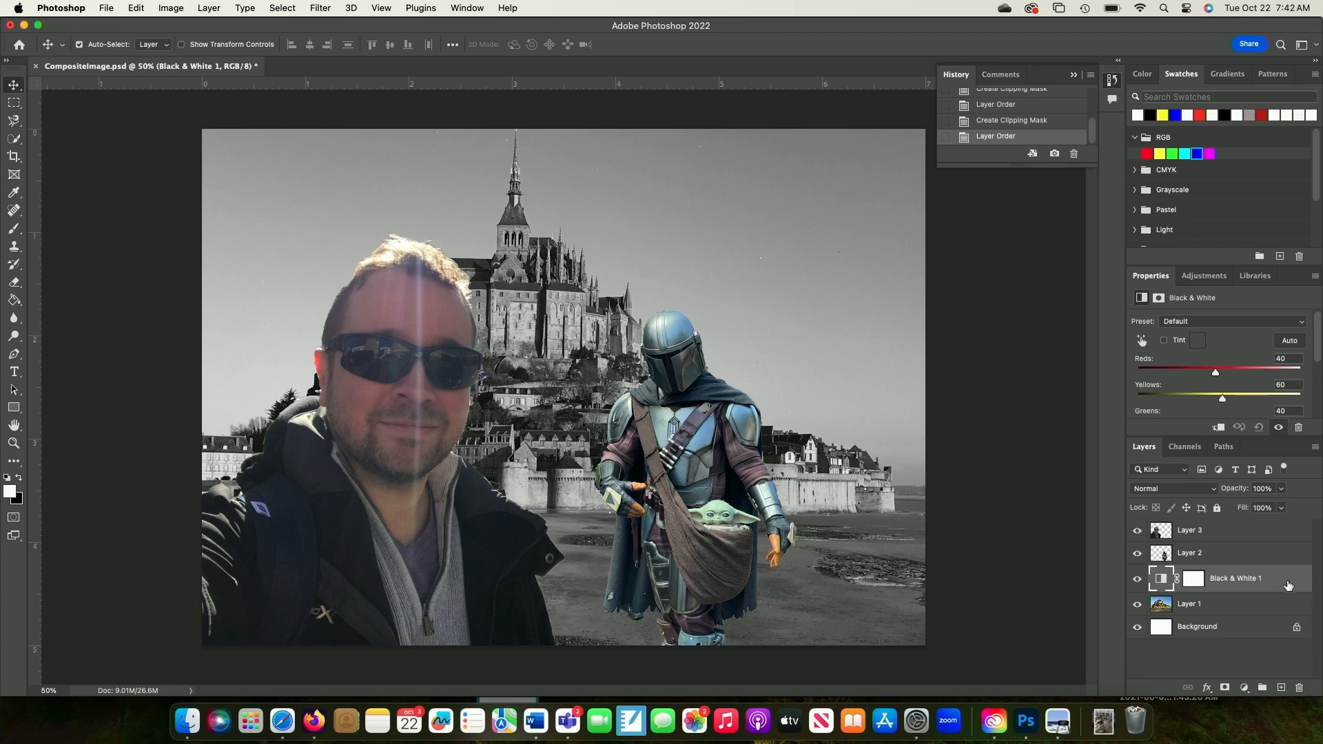
click(1300, 689)
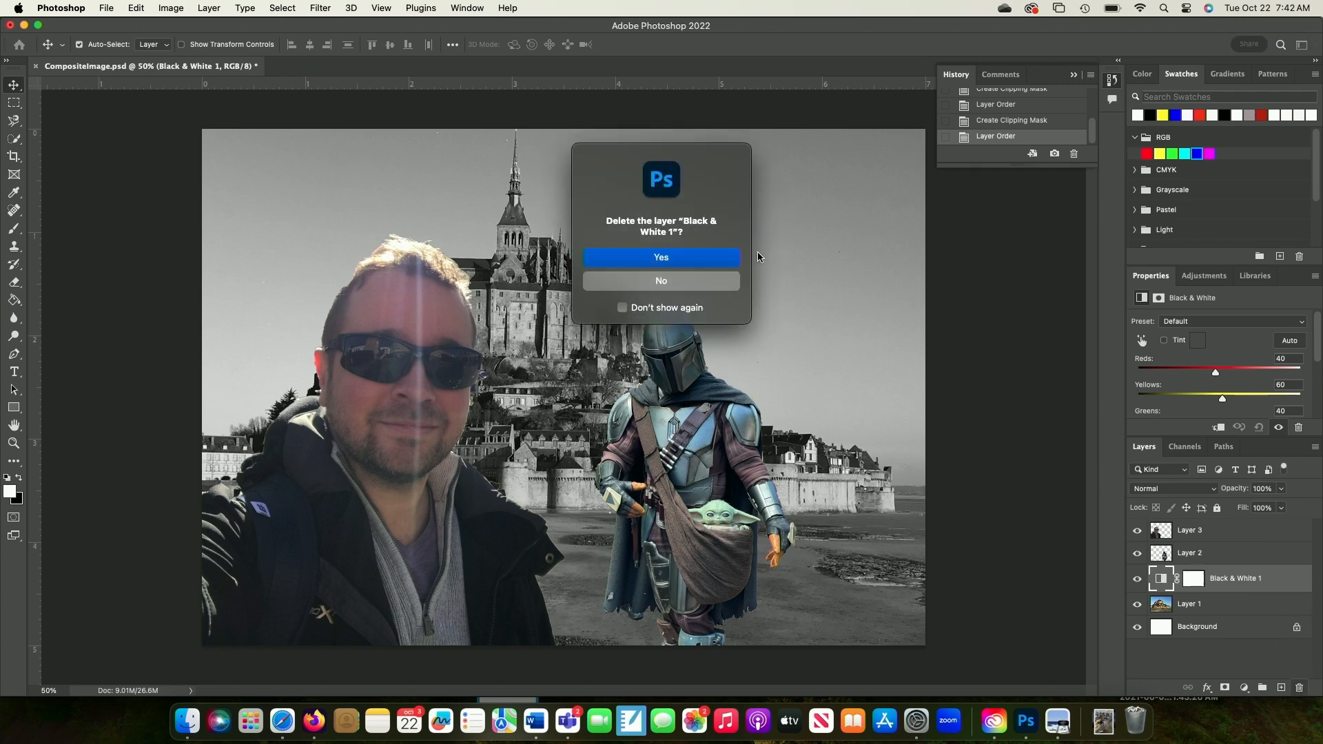
click(682, 260)
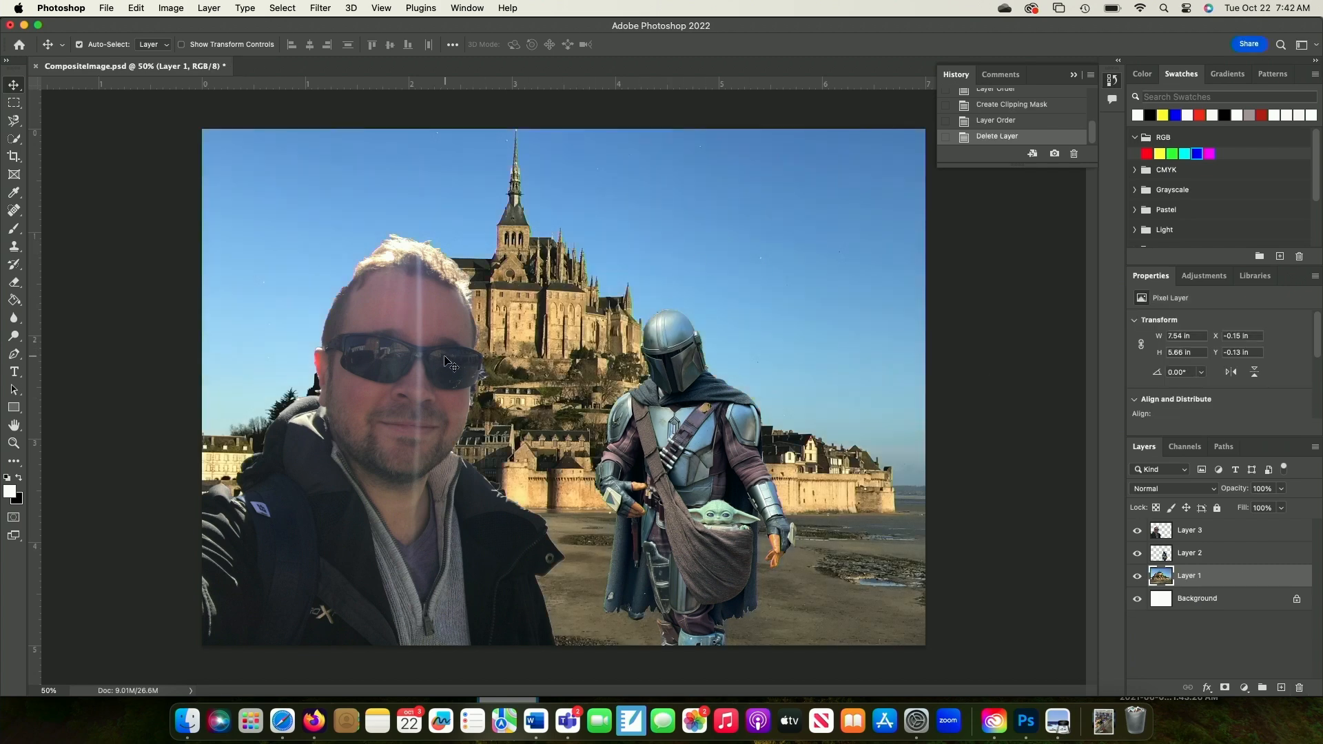
- Add a Brightness/Contrast adjustment layer at the top of the layer stack and clip it to Layer 3
click(1215, 626)
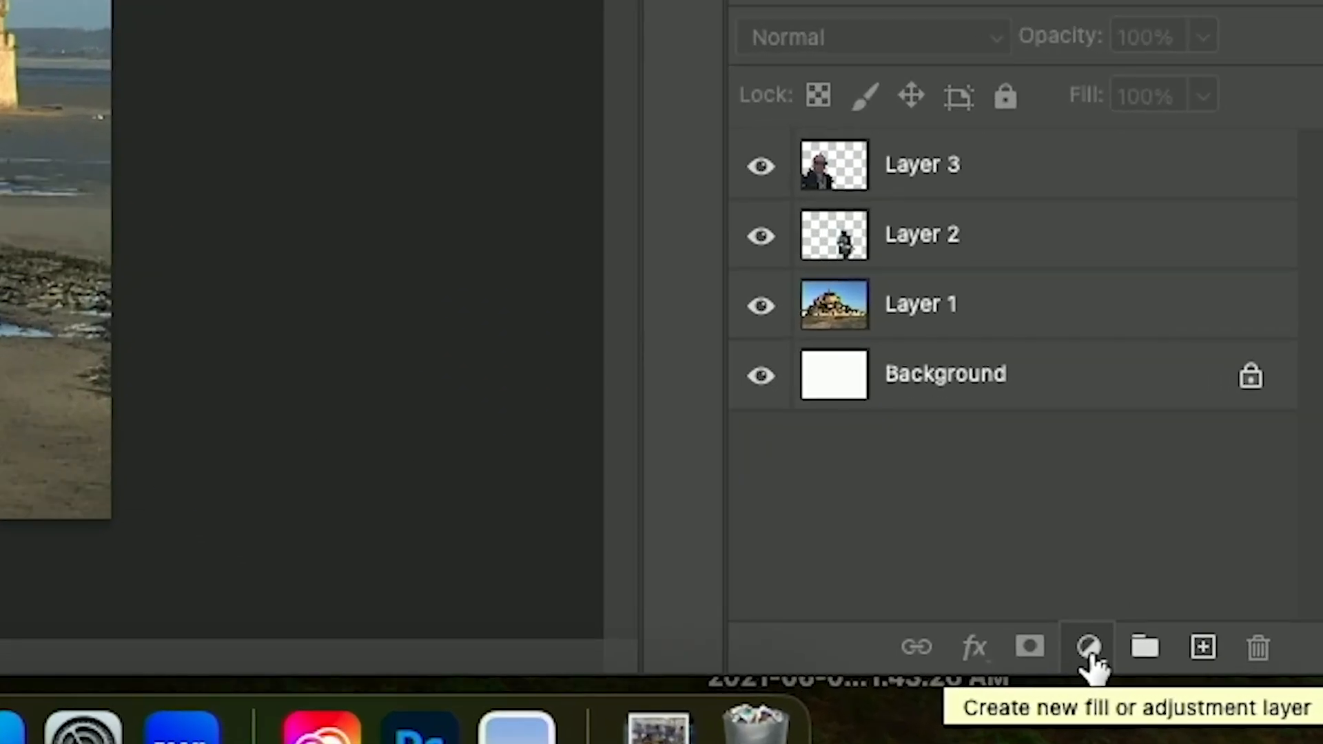
click(1089, 649)
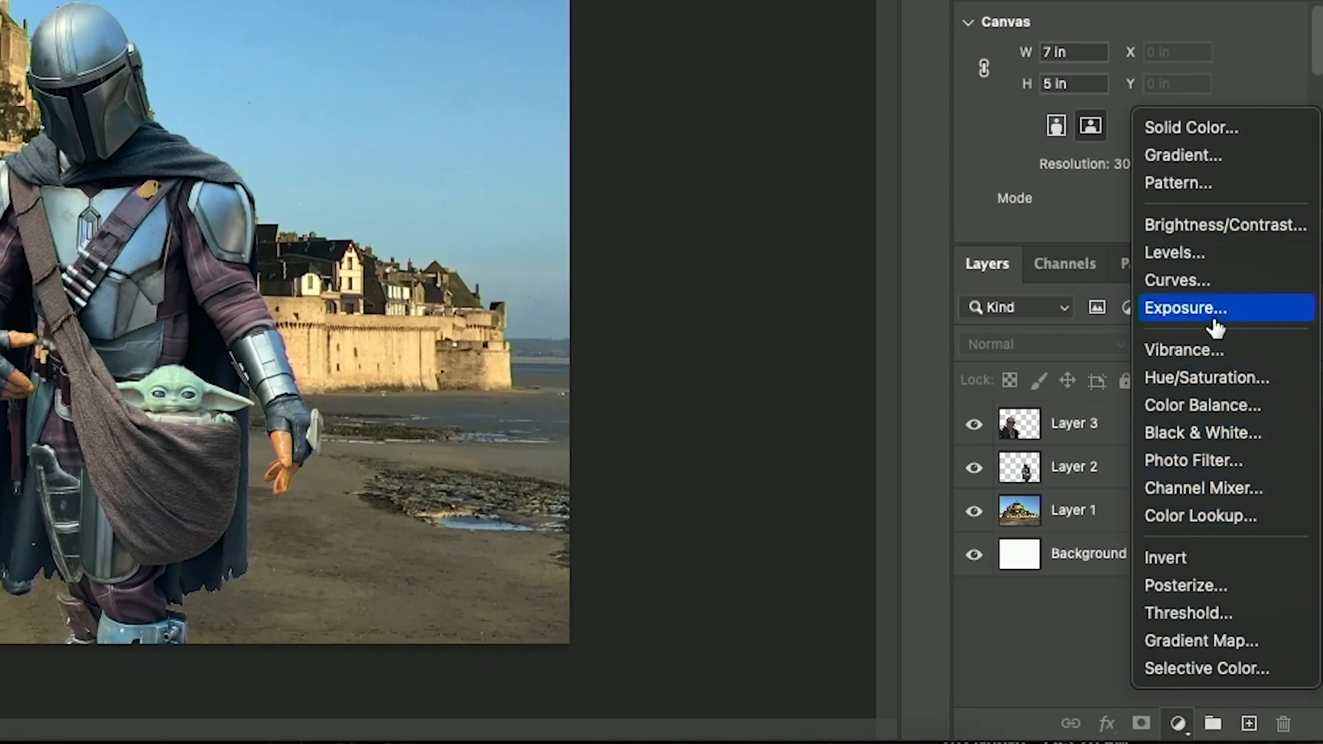
click(1217, 222)
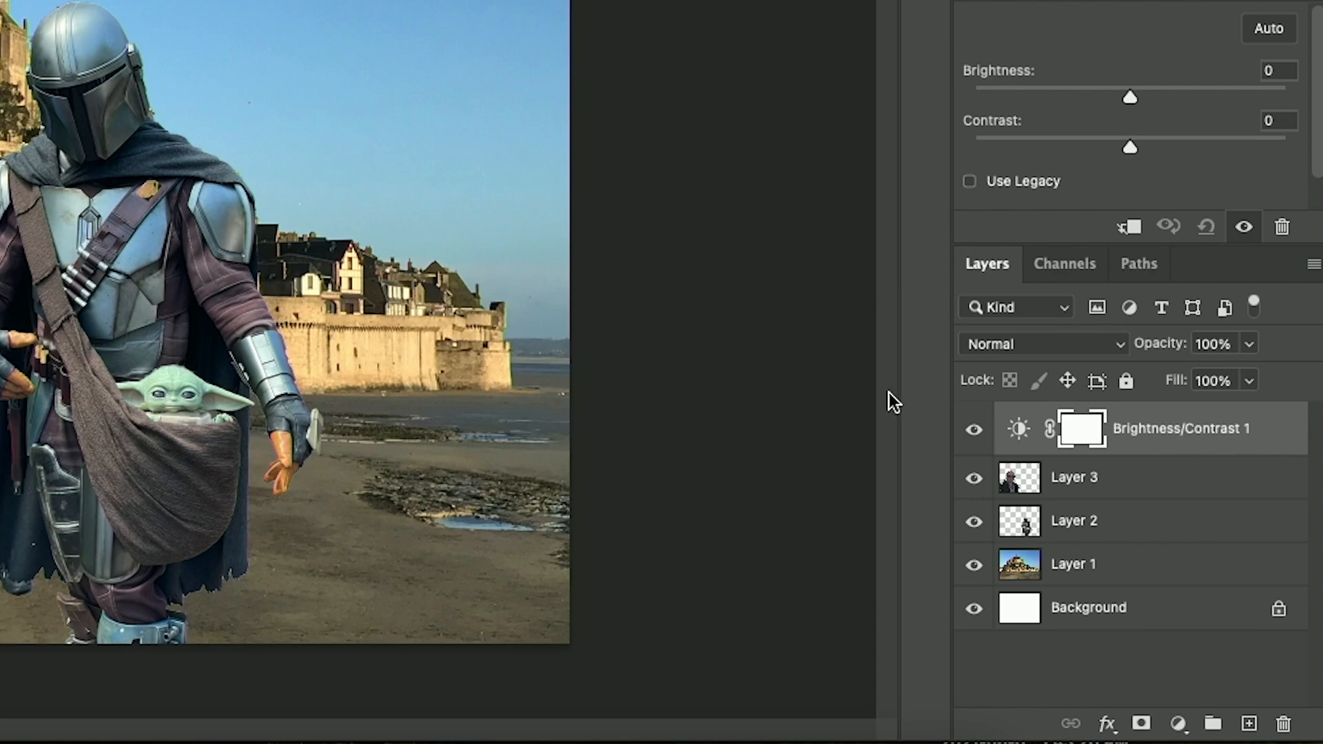
right_click(1238, 443)
scroll(1148, 532, down, 5)
scroll(1148, 532, down, 2)
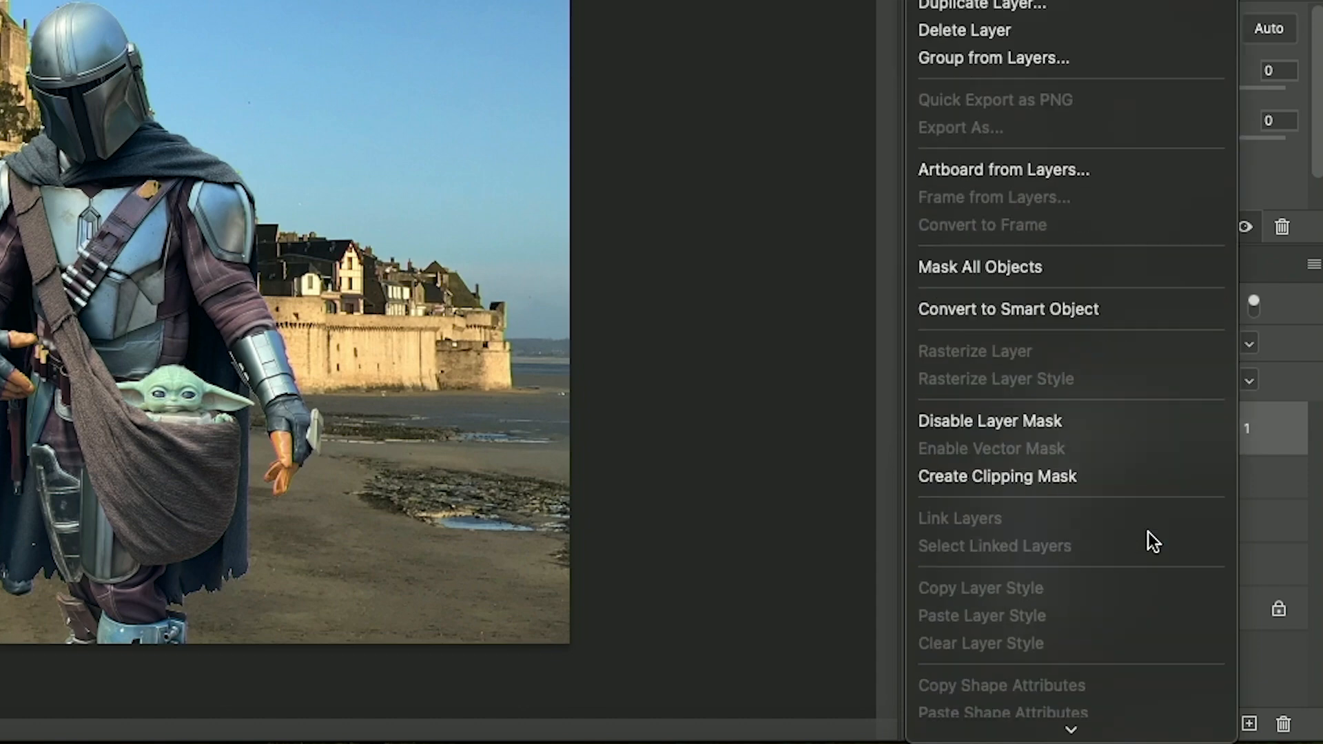
click(1102, 478)
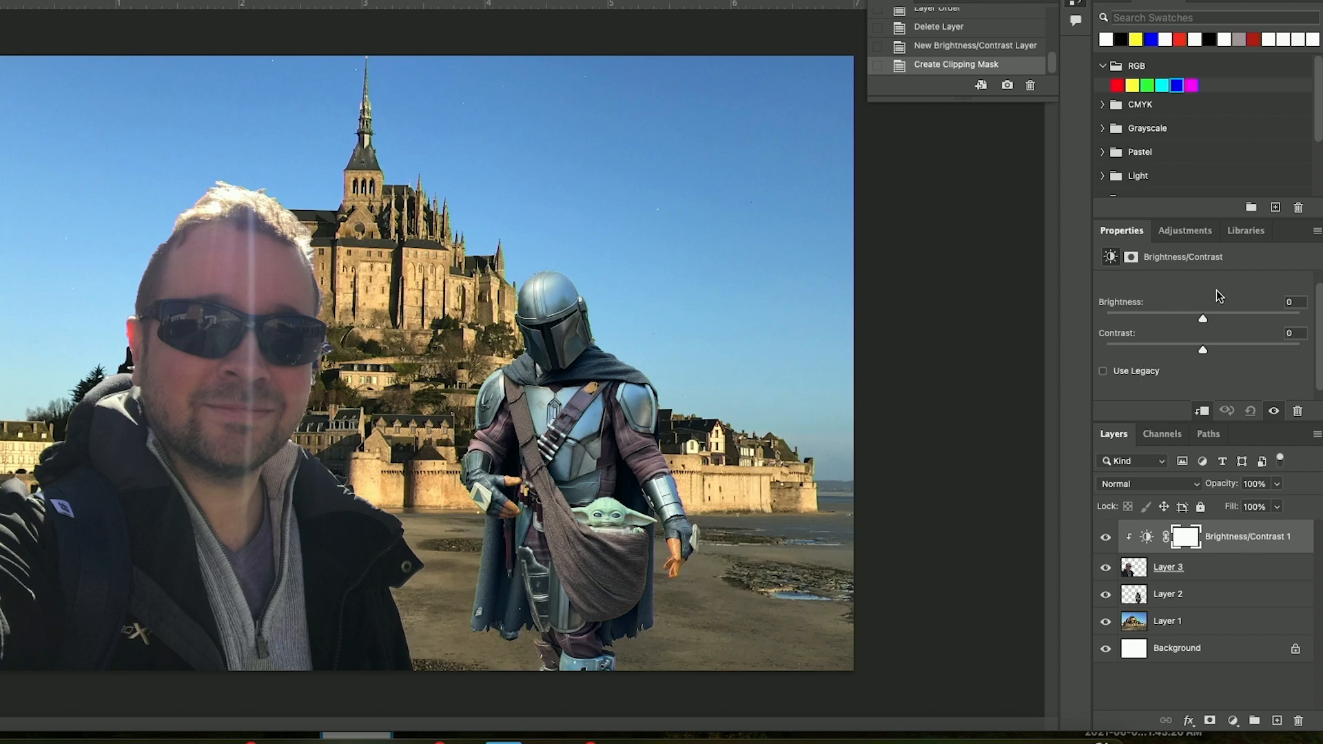
- Set the Brightness/Contrast adjustment to brightness 14 and contrast 33
drag(1203, 330, 1234, 330)
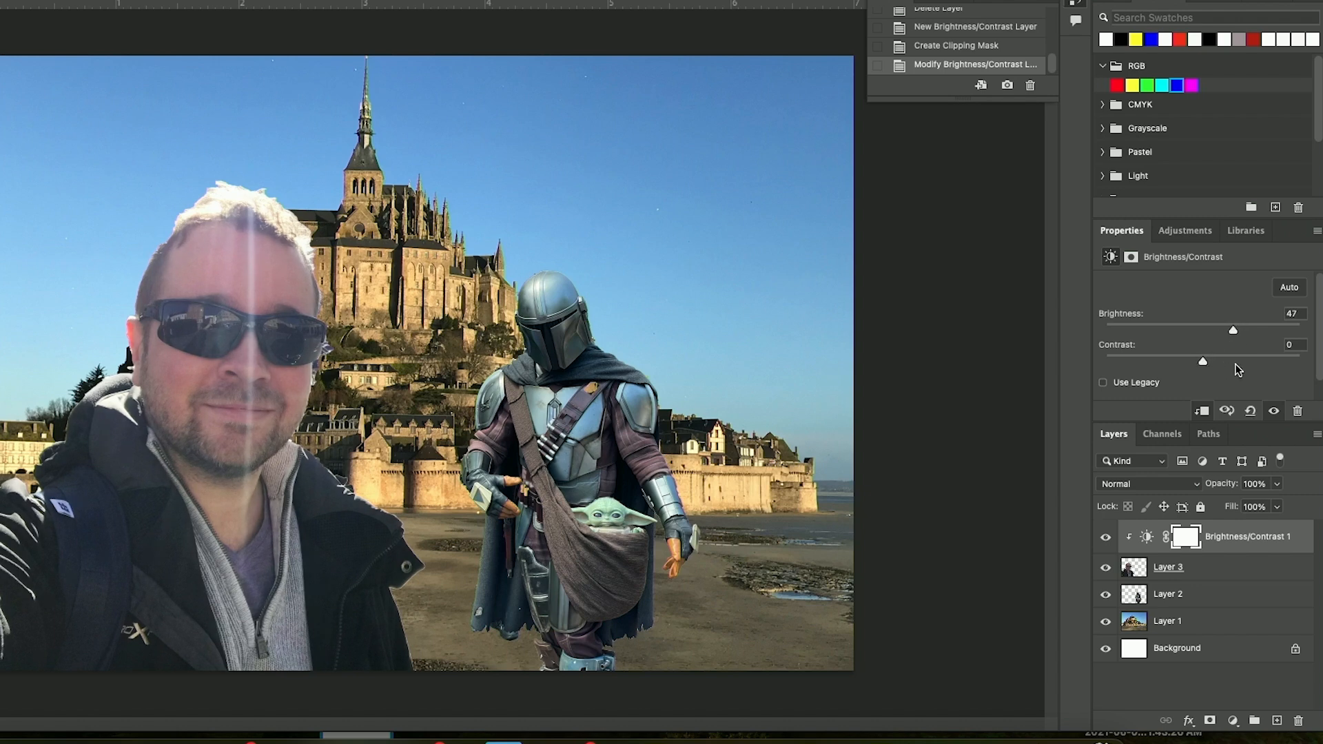
drag(1209, 360, 1234, 386)
drag(1234, 331, 1236, 326)
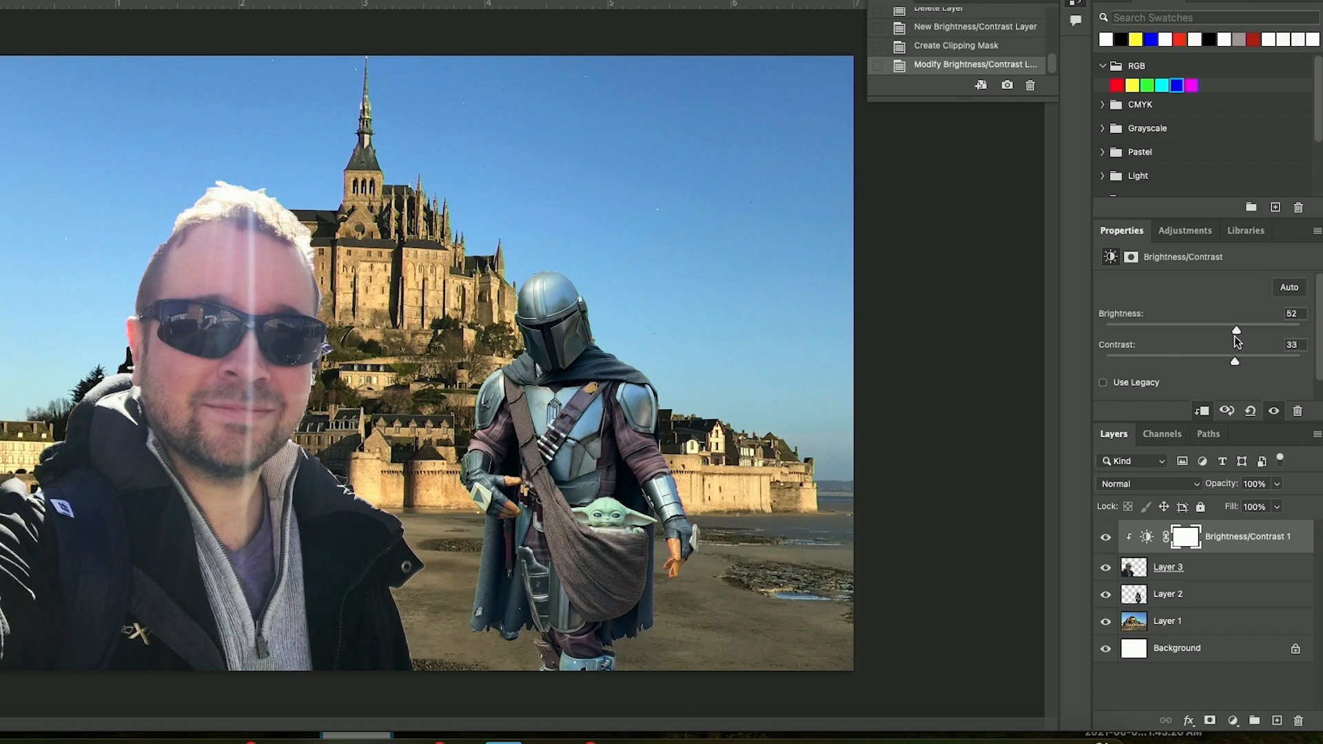
mouse_move(1238, 333)
mouse_down()
mouse_move(1182, 334)
mouse_move(1215, 335)
mouse_up()
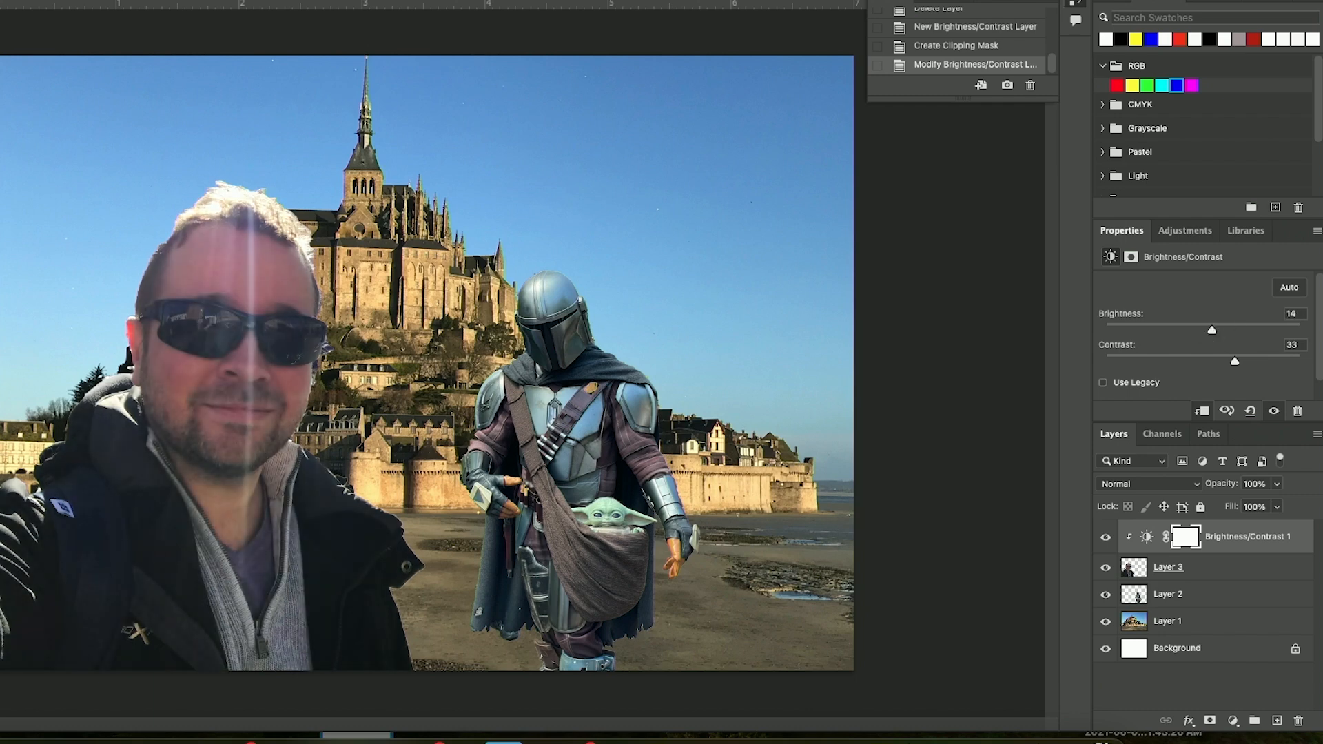
- Add a Hue/Saturation adjustment layer above Brightness/Contrast 1 and include it in Layer 3's clipping mask
click(1233, 720)
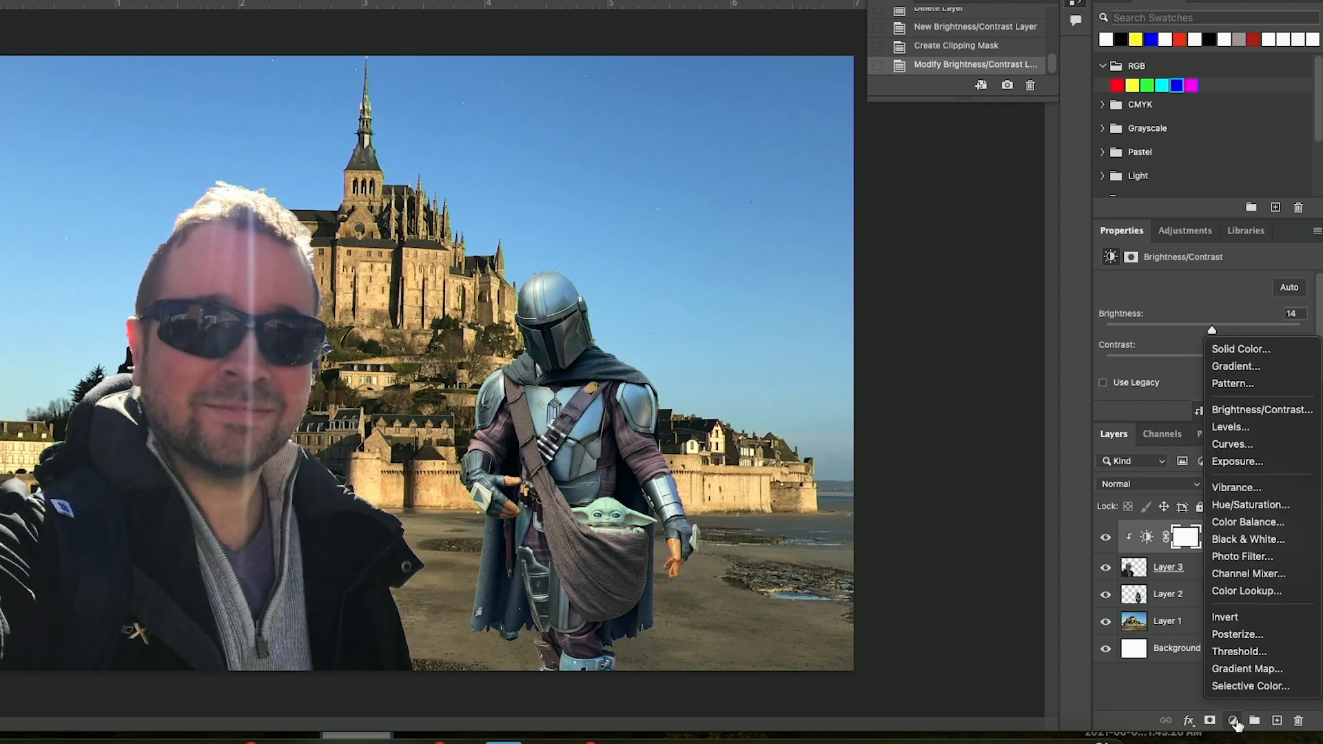
click(1252, 506)
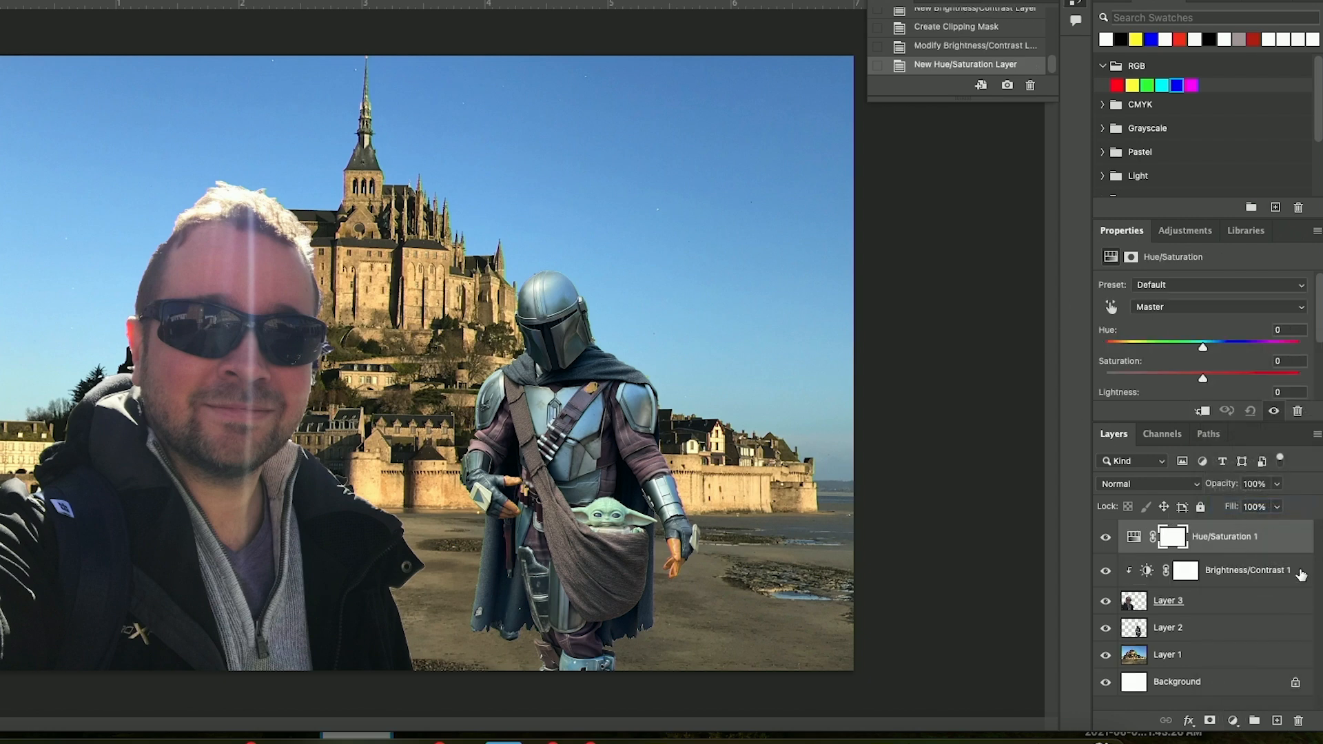
click(1280, 544)
right_click(1280, 544)
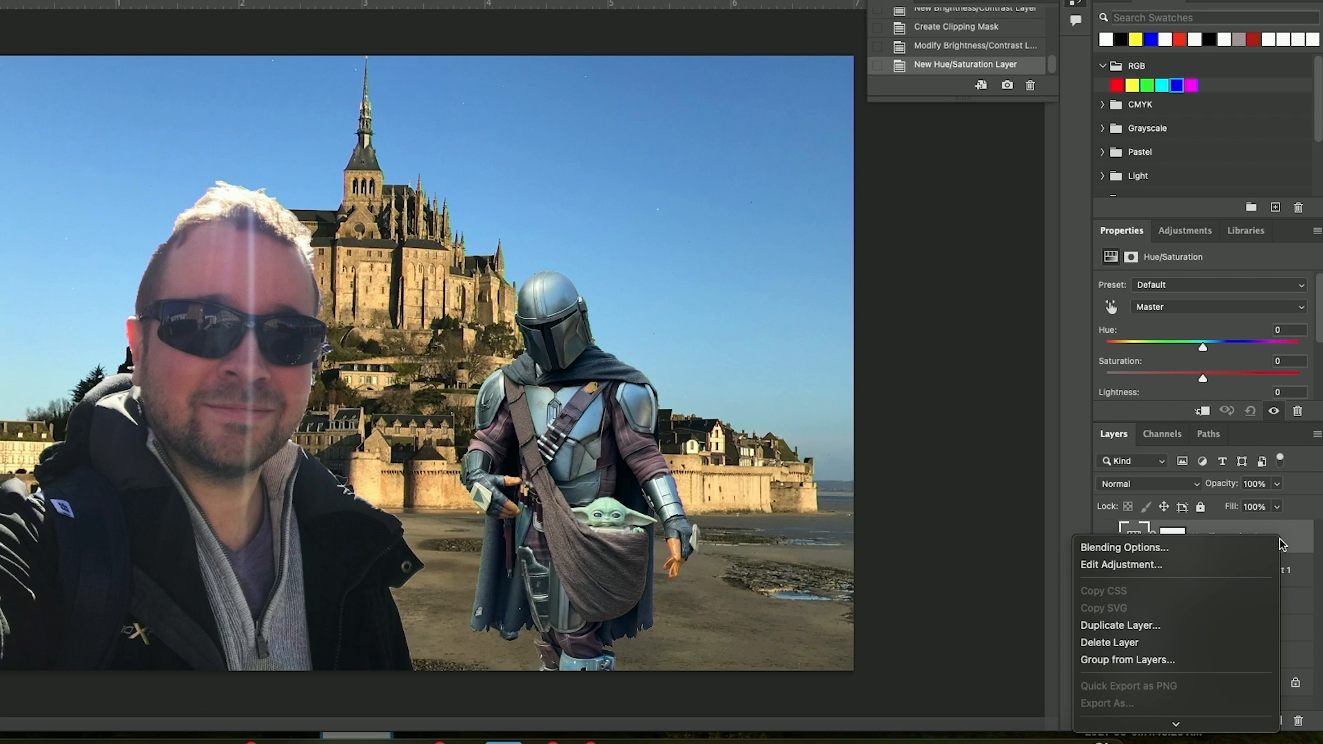
click(1137, 387)
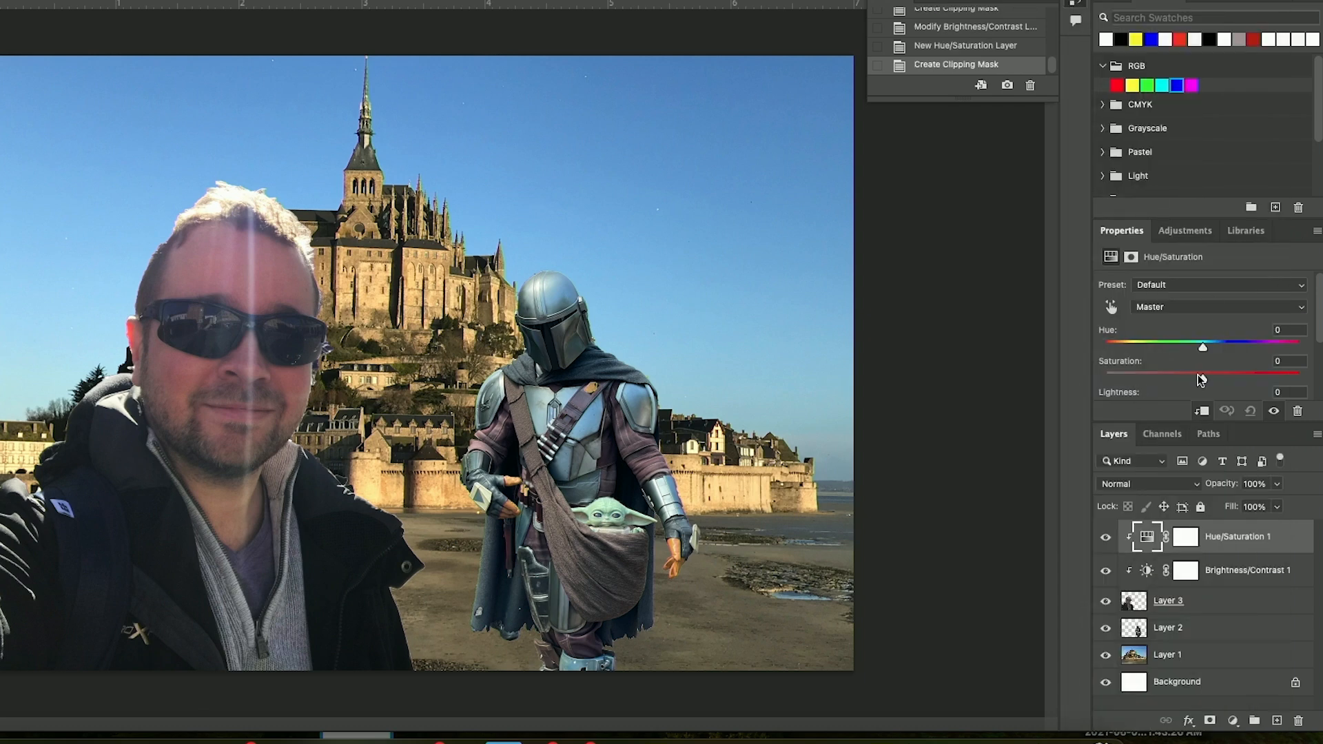
- Set the hue of the Hue/Saturation 1 adjustment to +13
mouse_move(1203, 347)
mouse_down()
mouse_move(1173, 350)
mouse_move(1246, 355)
mouse_move(1202, 350)
mouse_move(1210, 369)
mouse_up()
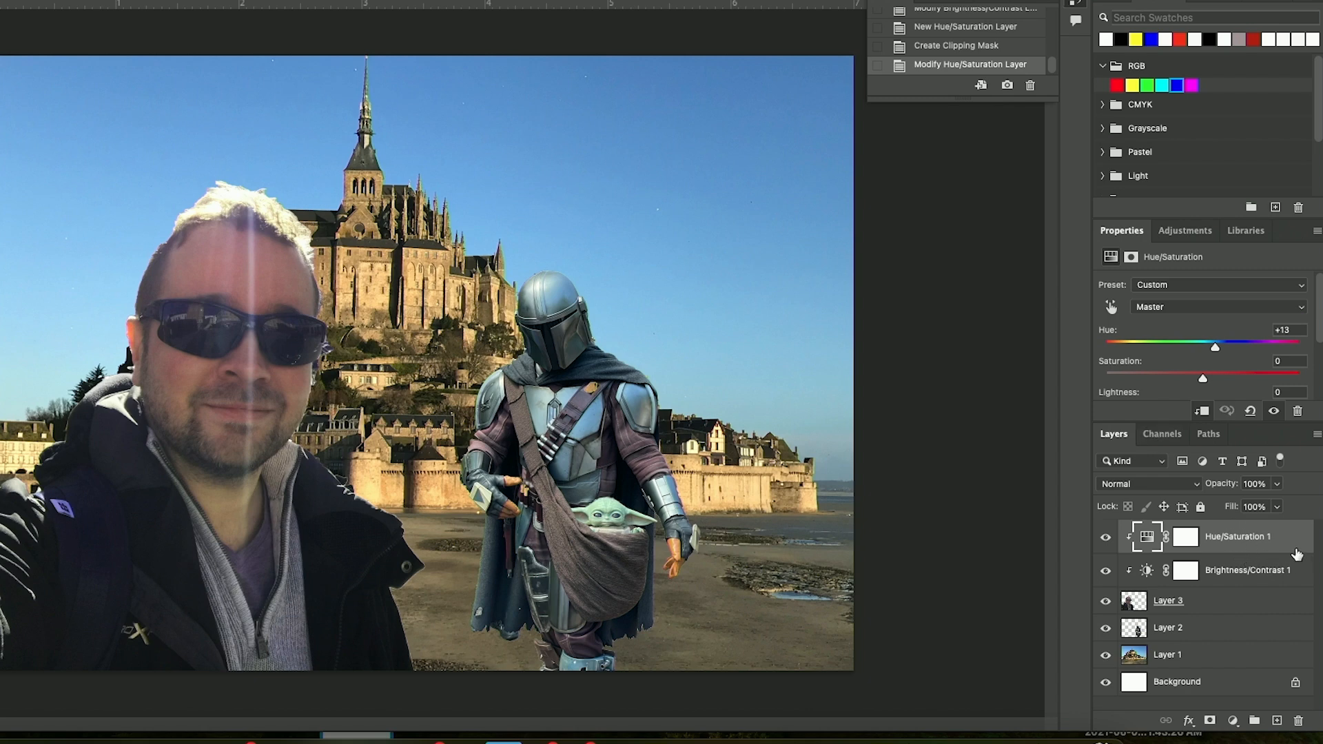
click(1194, 607)
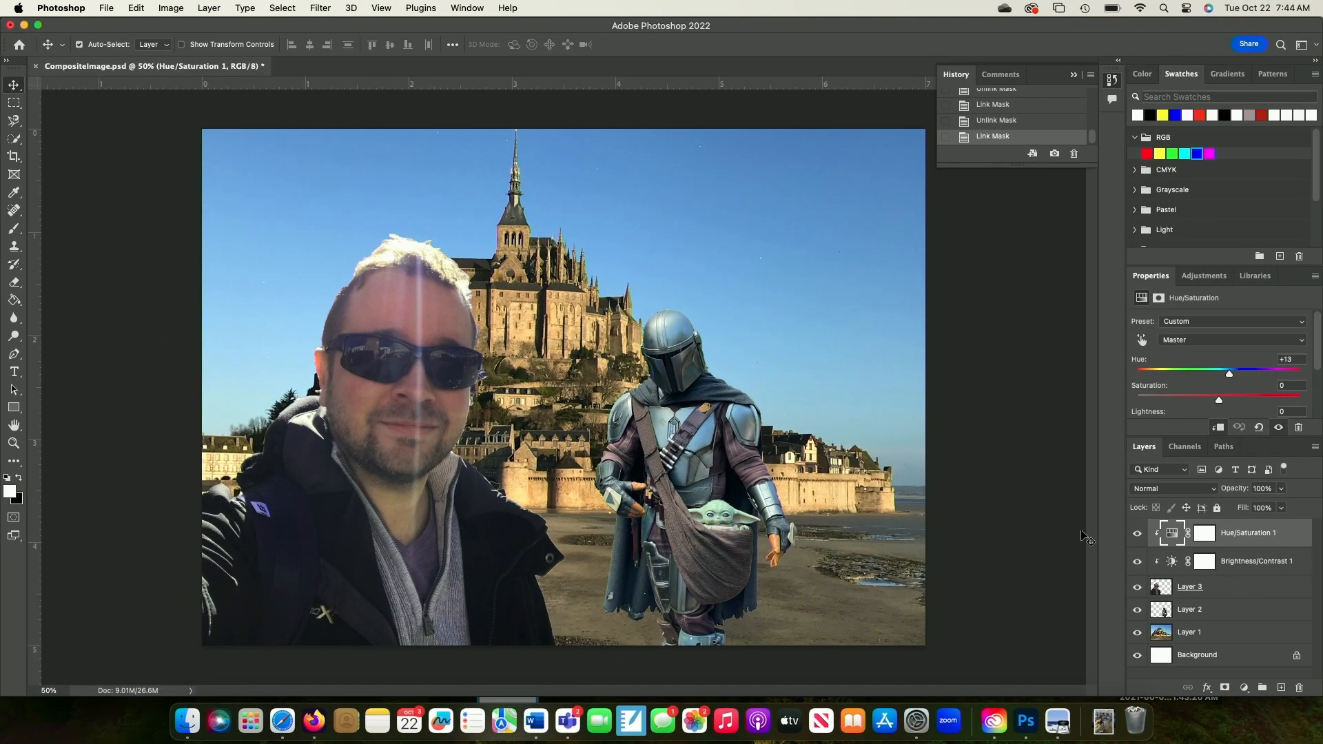
click(206, 8)
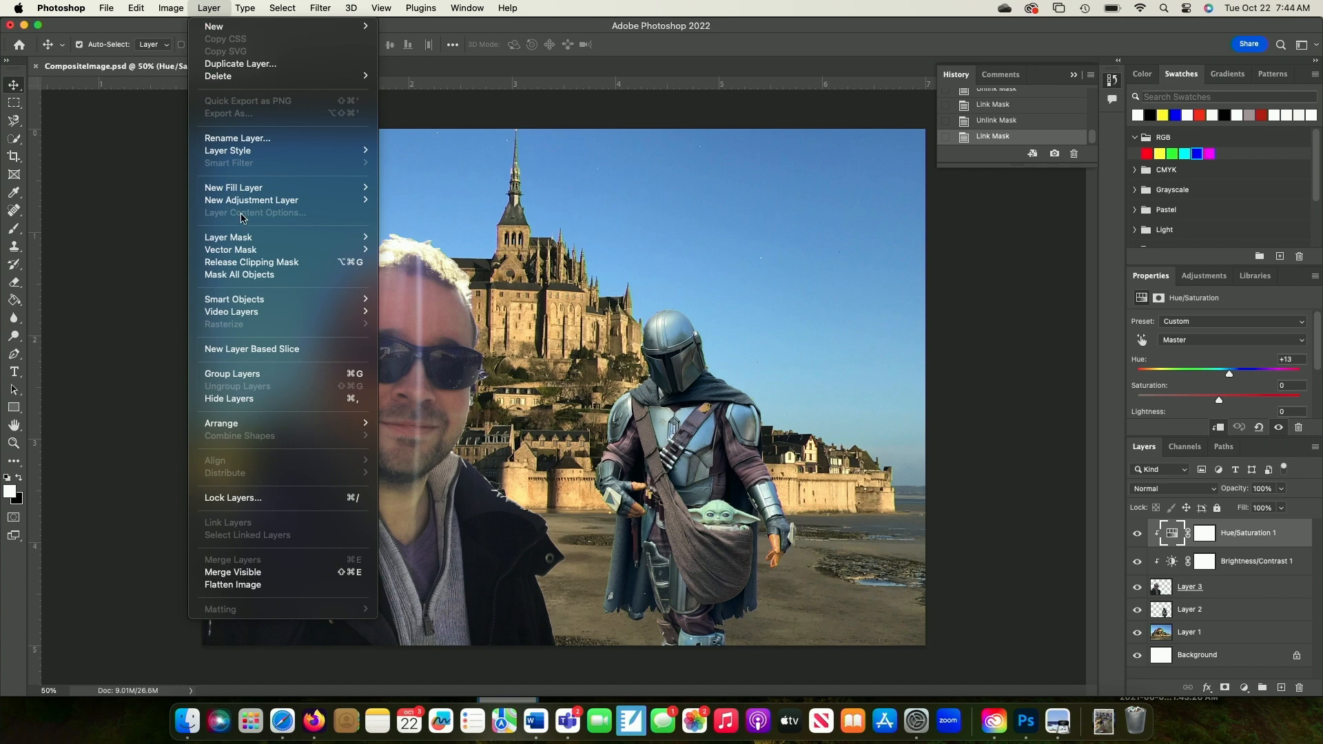
mouse_move(243, 205)
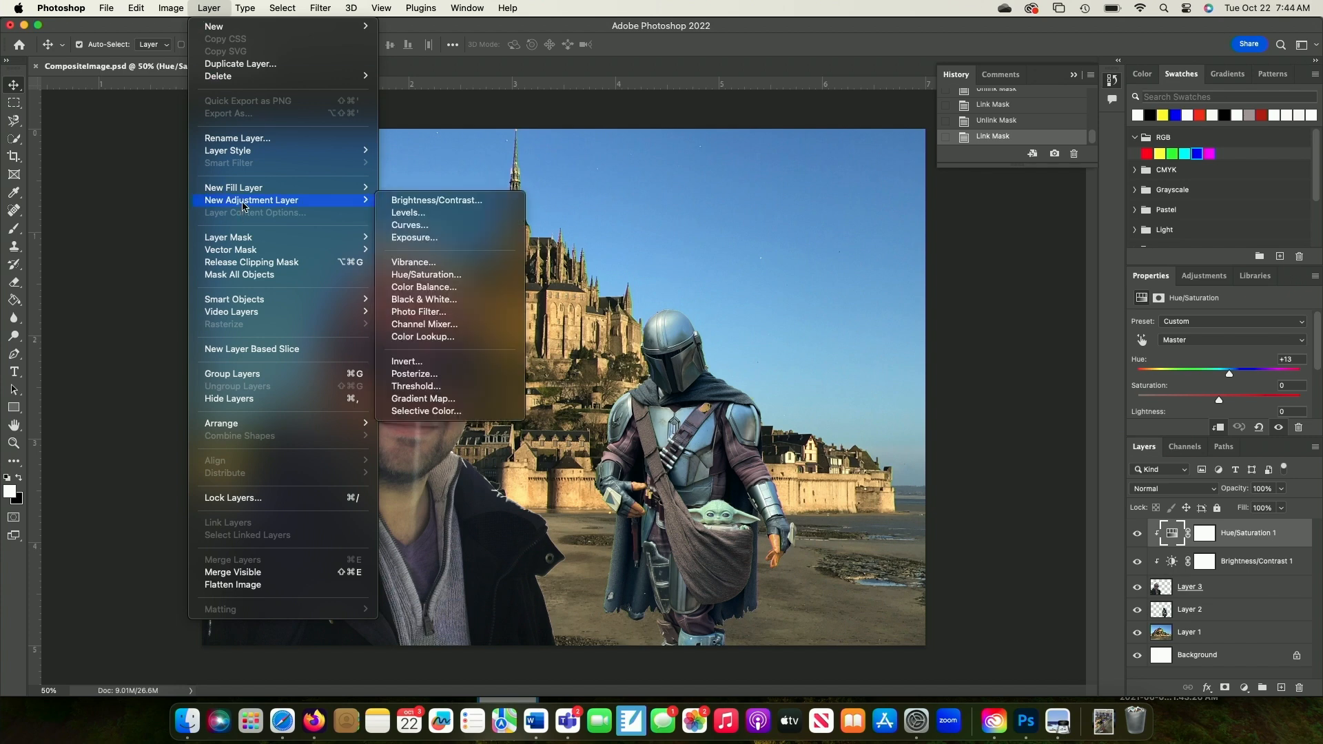
click(432, 201)
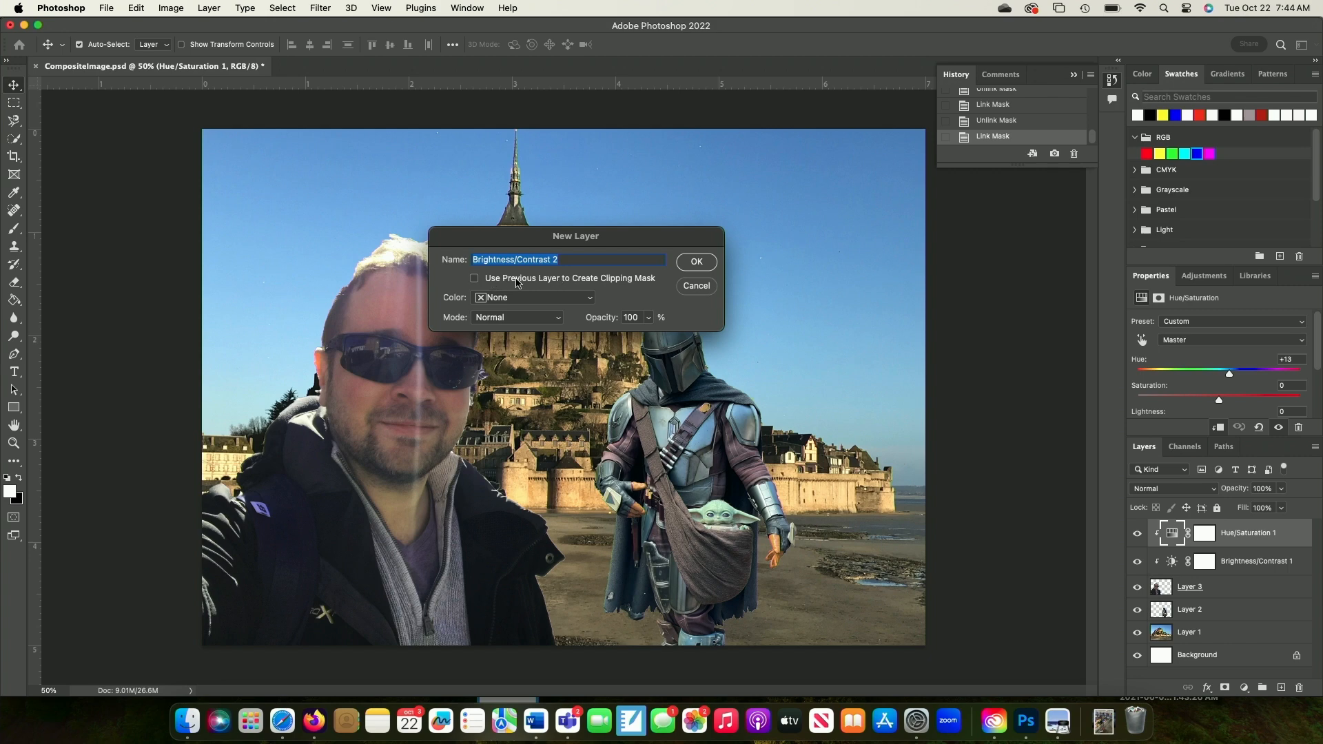
- Add a Black & White adjustment layer and move it between Layer 3 and Layer 2 in the layer stack
click(1245, 688)
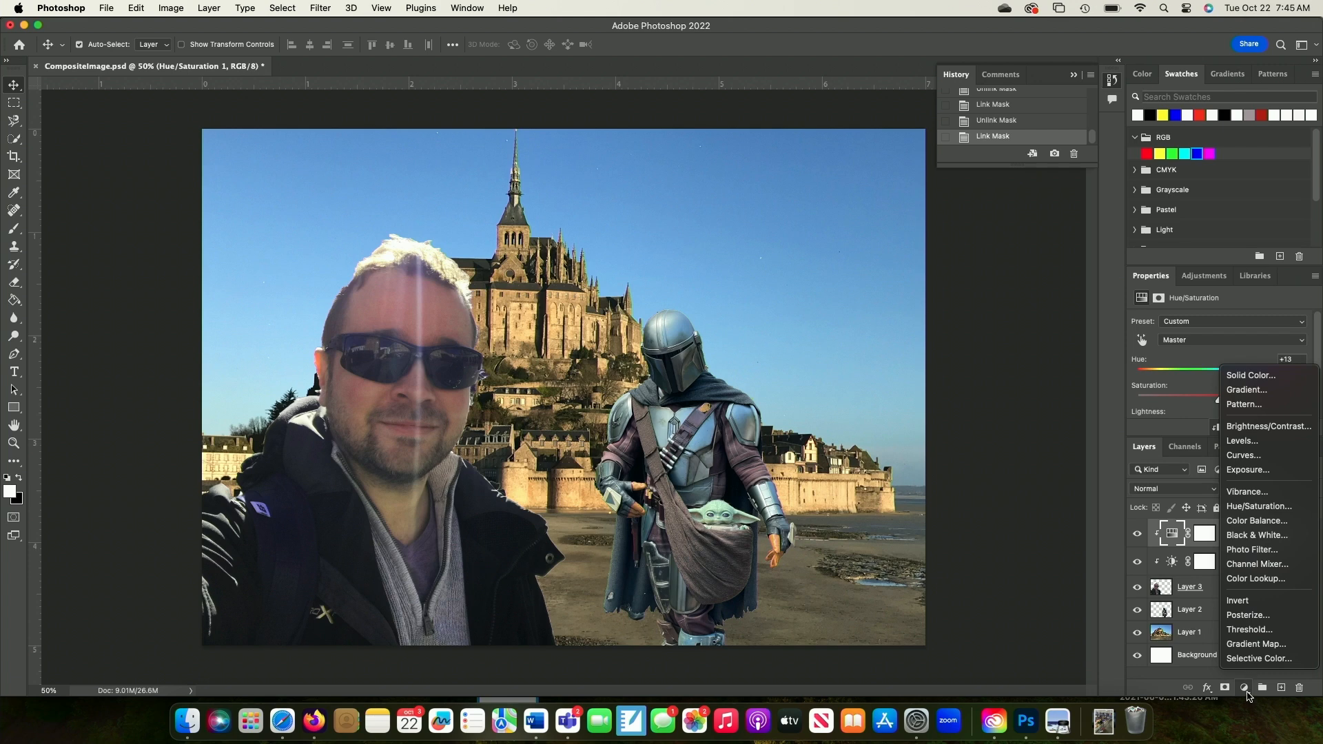
click(1259, 536)
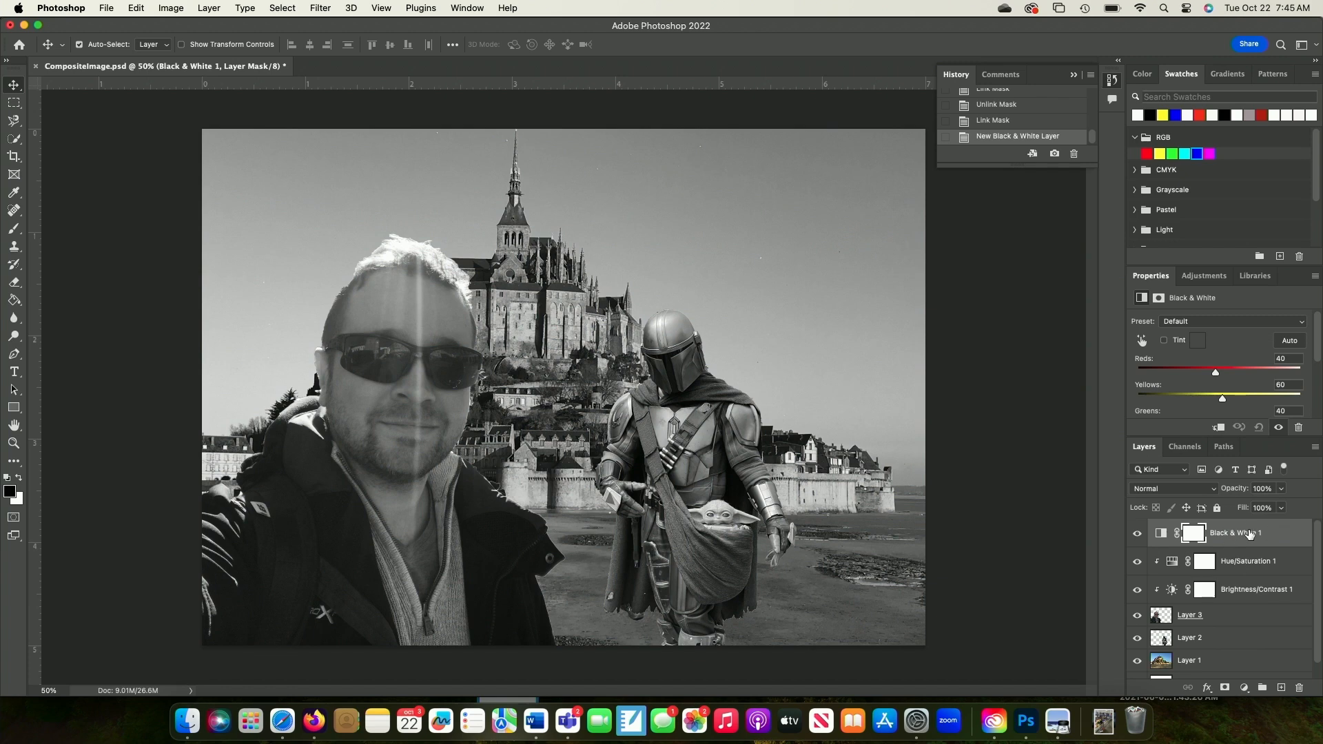
drag(1267, 540, 1271, 618)
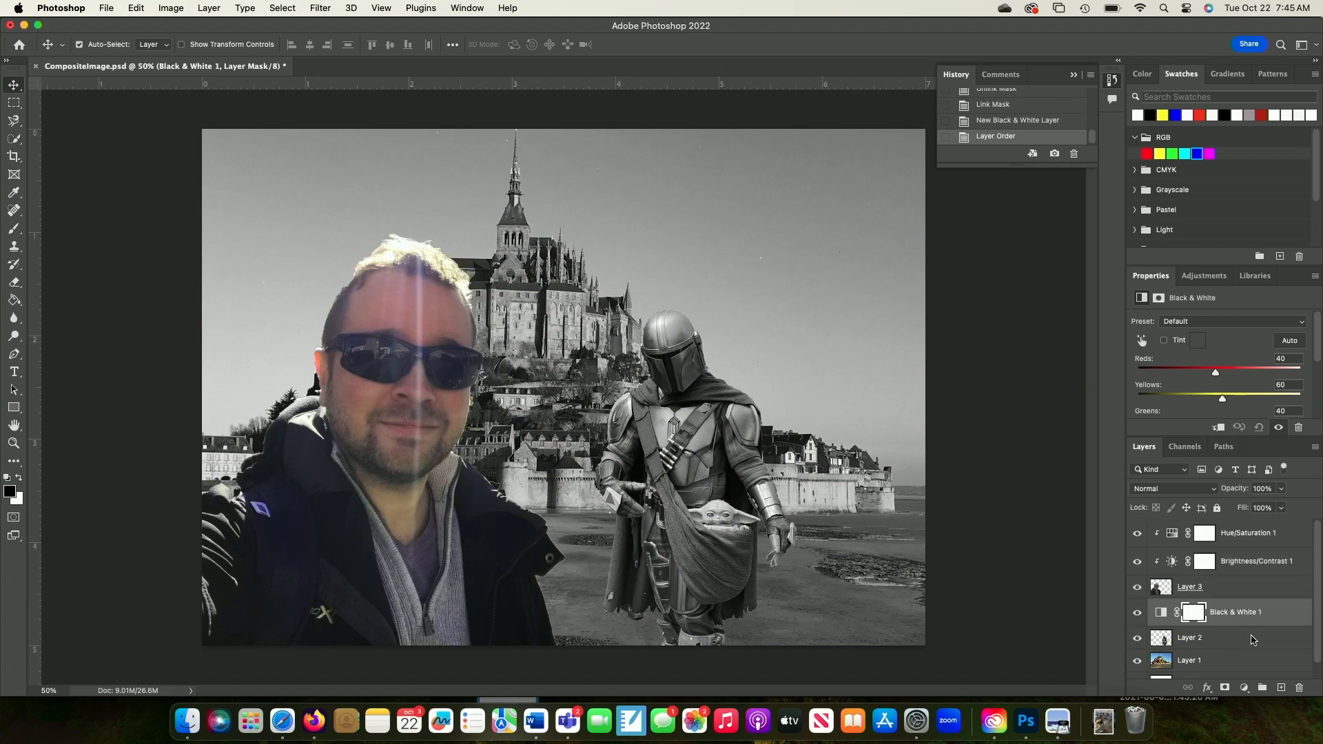
- Clip the Black & White 1 adjustment layer to Layer 2 with a clipping mask
right_click(1274, 620)
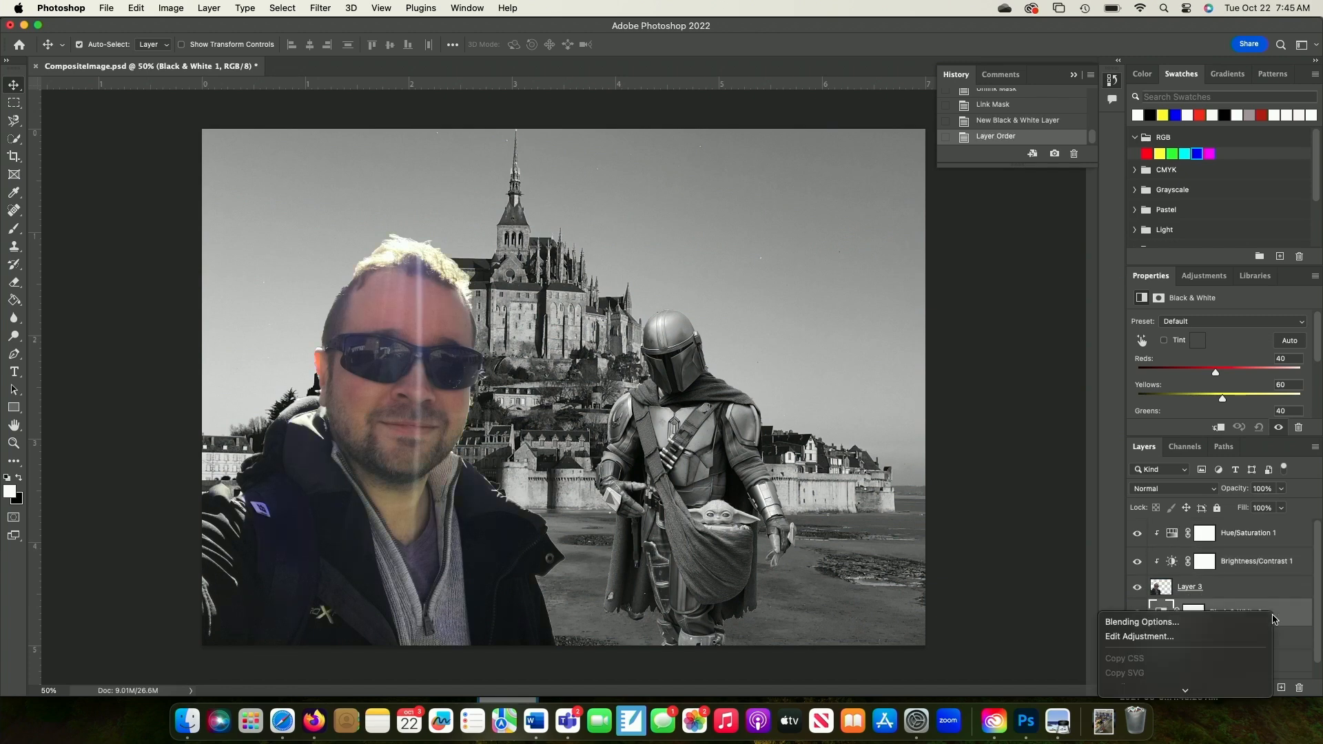
scroll(1231, 660, down, 10)
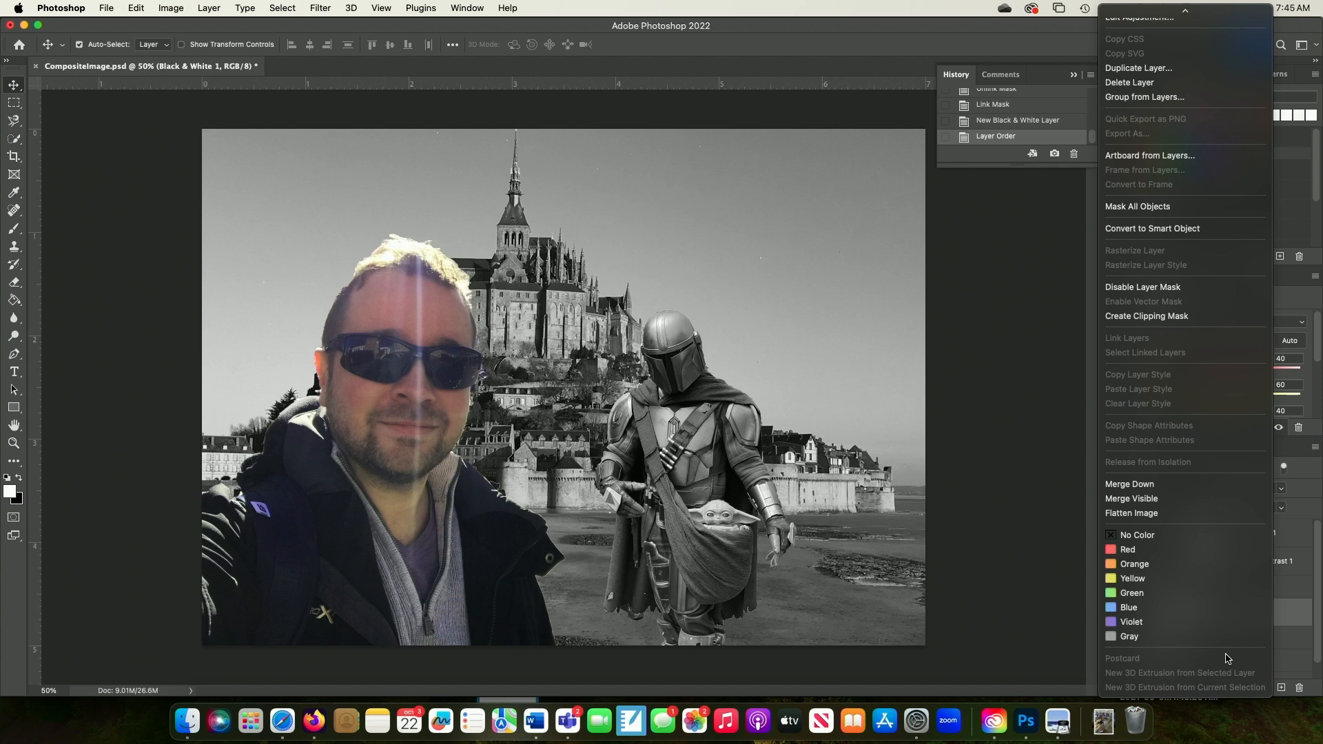
click(1171, 317)
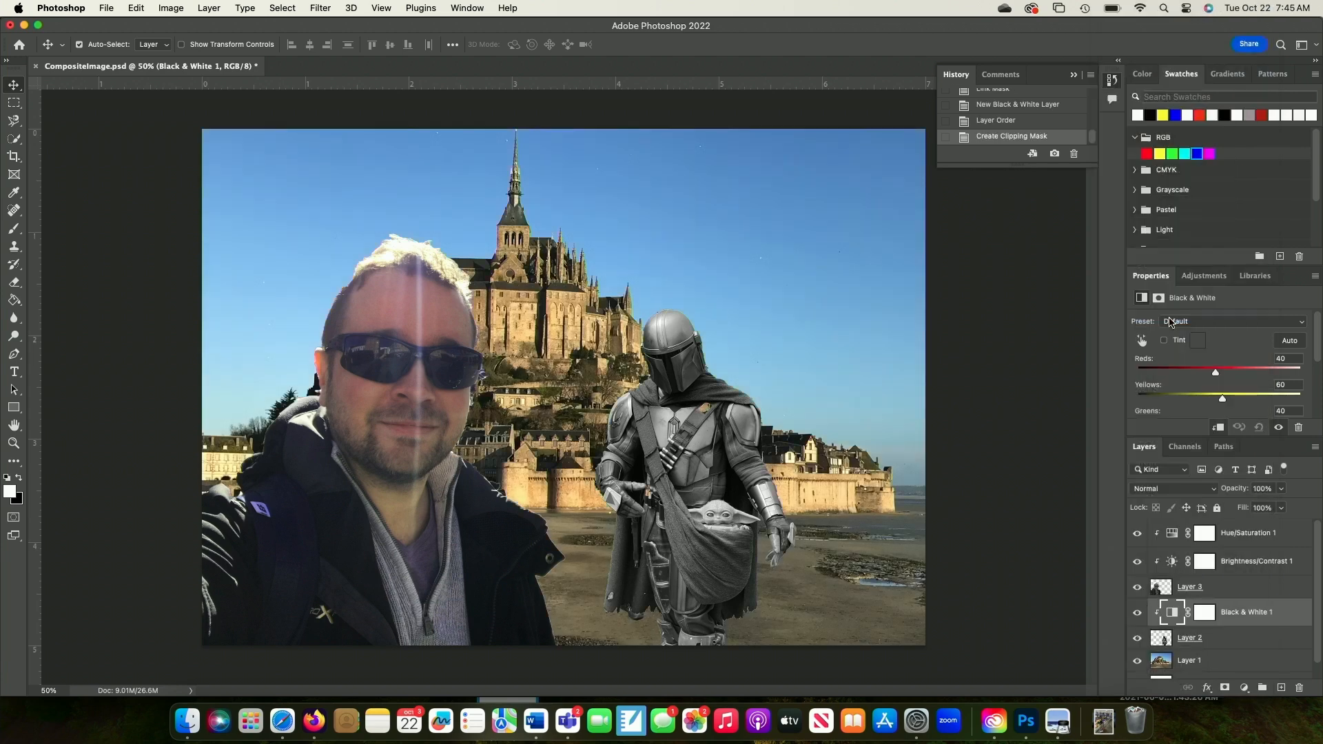